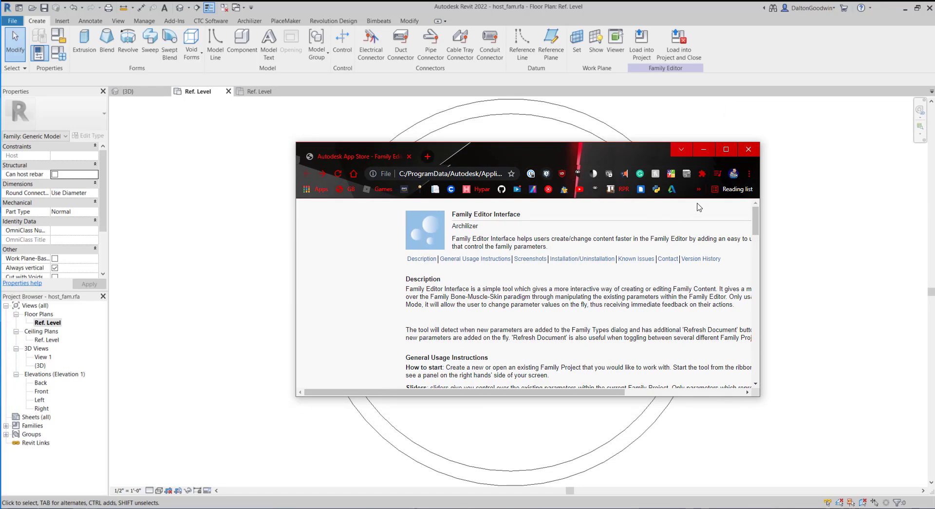
# Step: Maximize the Chrome window showing the Family Editor Interface App Store page
pyautogui.click(726, 149)
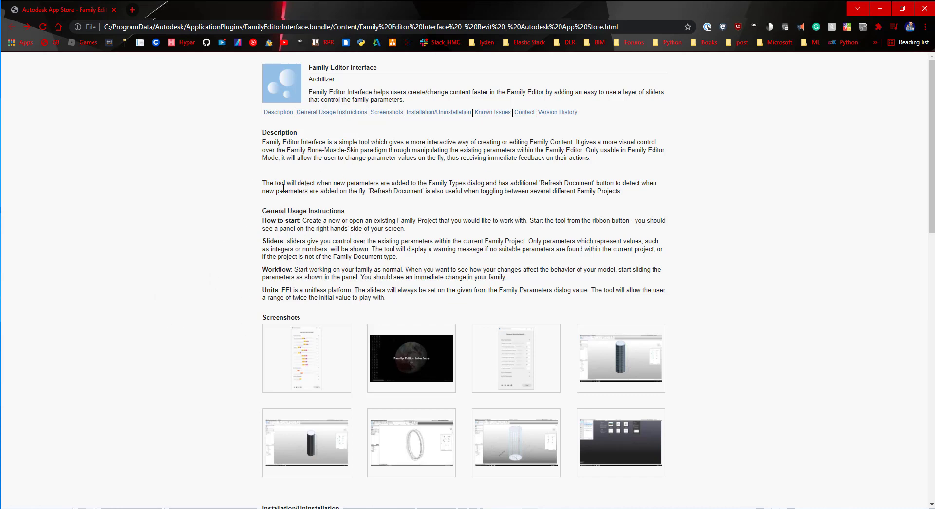
# Step: Skim the Family Editor Interface page and its Installation/Uninstallation section, then minimize Chrome to reveal Revit
pyautogui.scroll(-8, 284, 190)
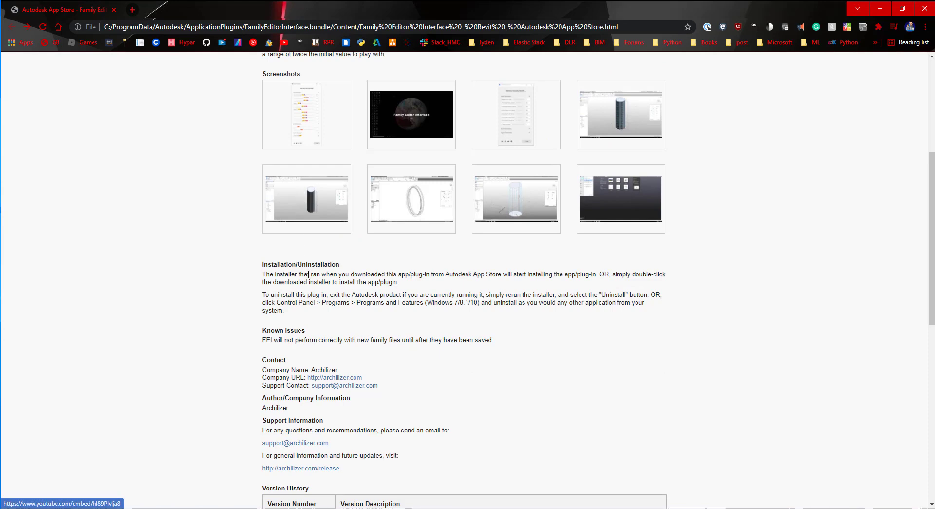
pyautogui.scroll(-2, 361, 262)
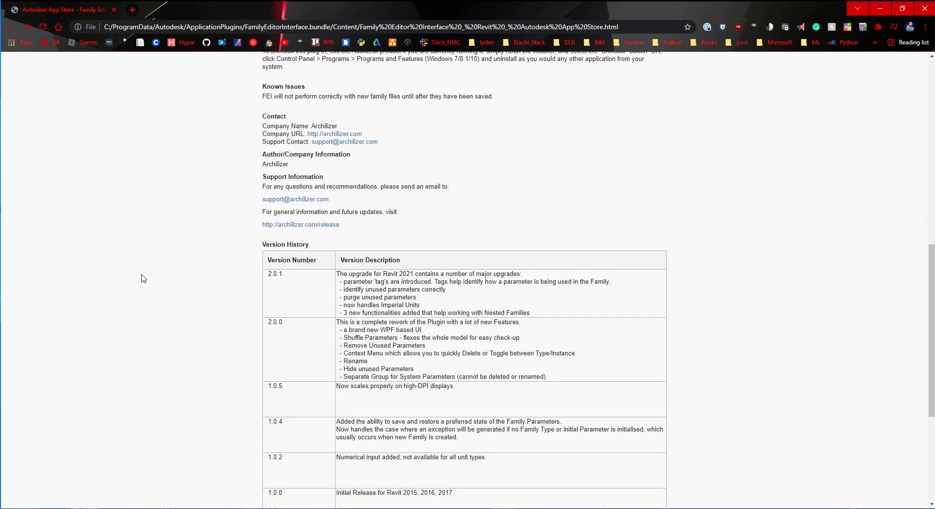
pyautogui.scroll(5, 143, 279)
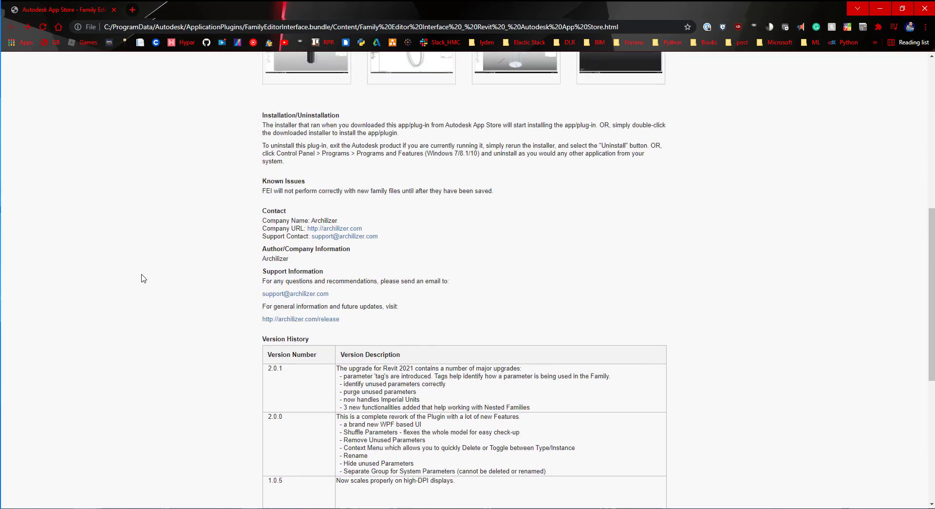
pyautogui.scroll(-1, 235, 284)
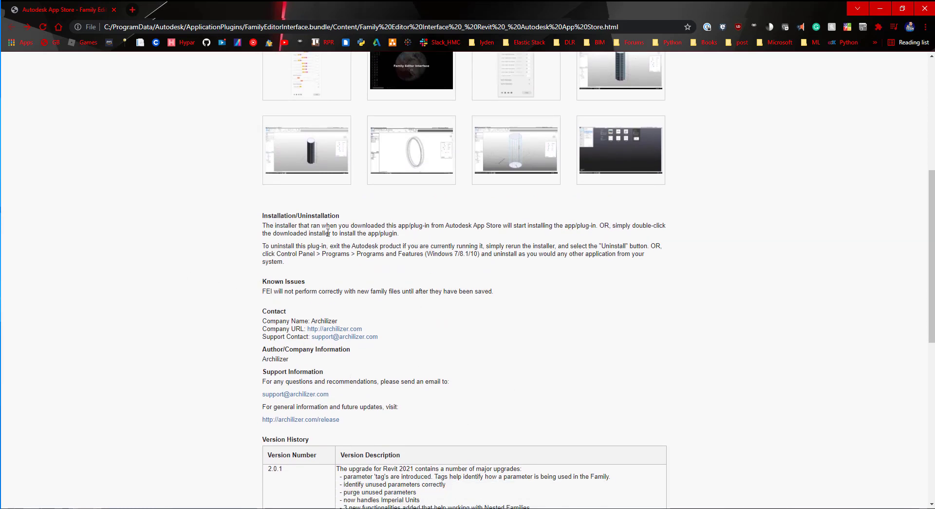
pyautogui.scroll(6, 327, 233)
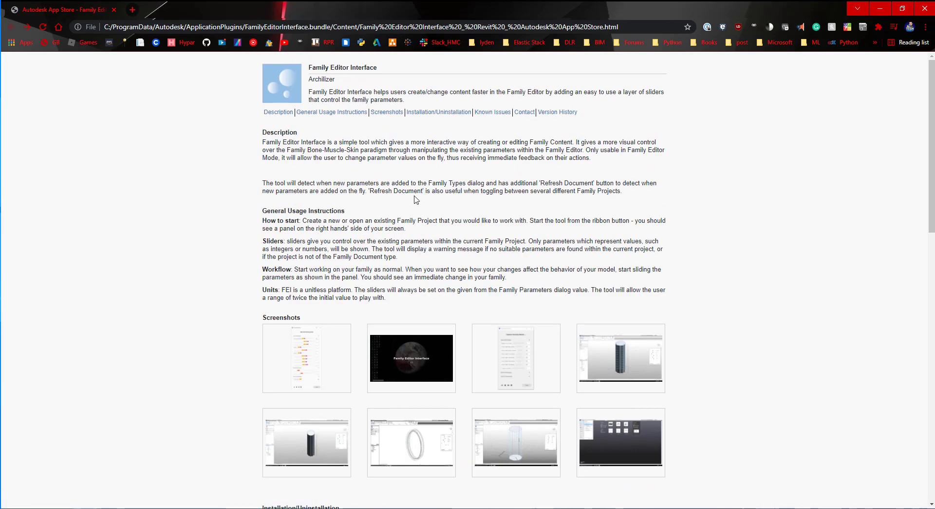
pyautogui.click(461, 117)
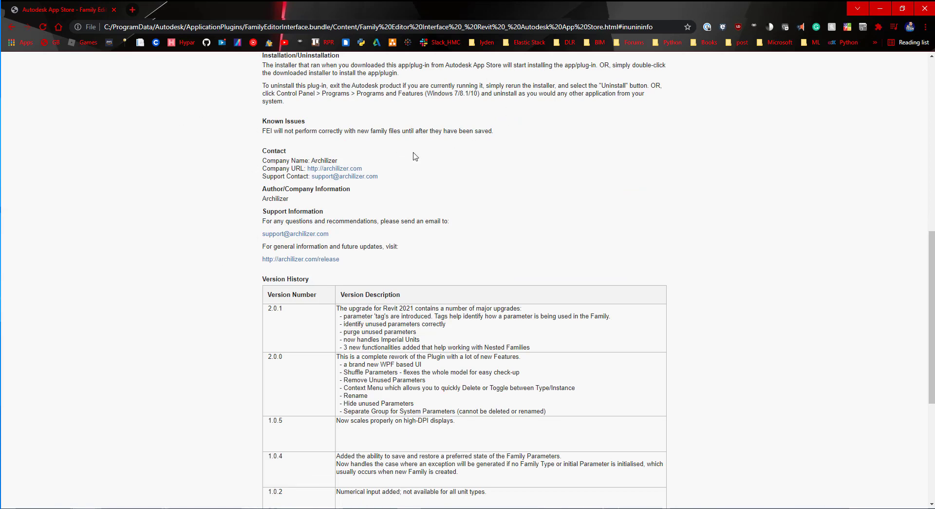
pyautogui.press('super+Down')
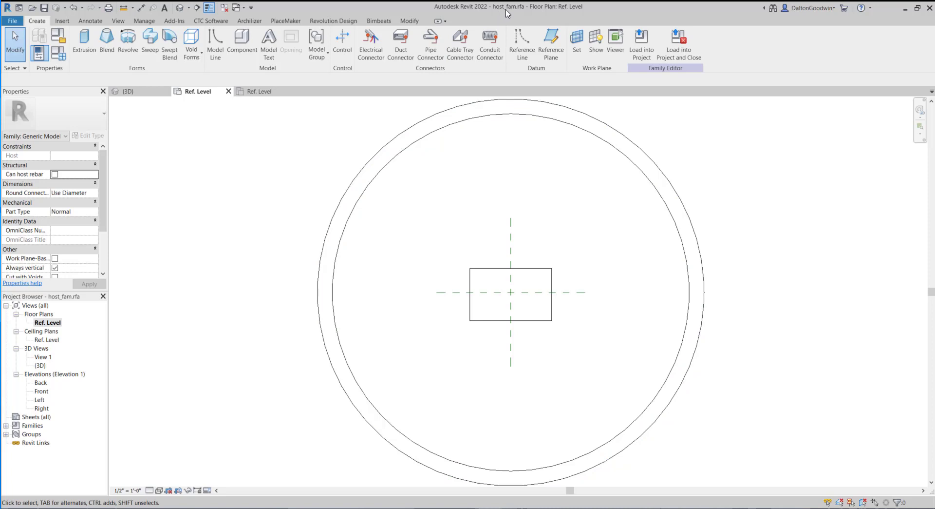
# Step: Select the nested box and the outer ring, check the box's types, and clear the selection
pyautogui.moveTo(564, 241); pyautogui.dragTo(534, 273)
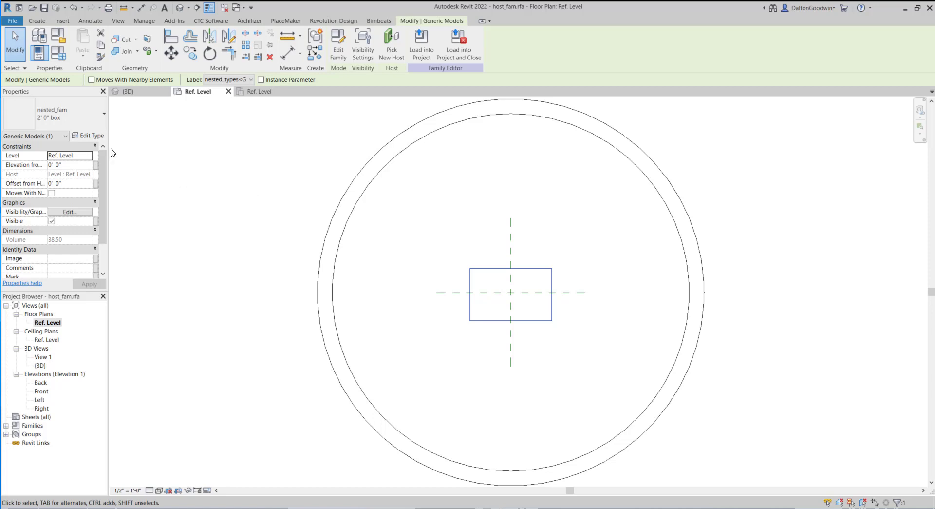
pyautogui.click(452, 245)
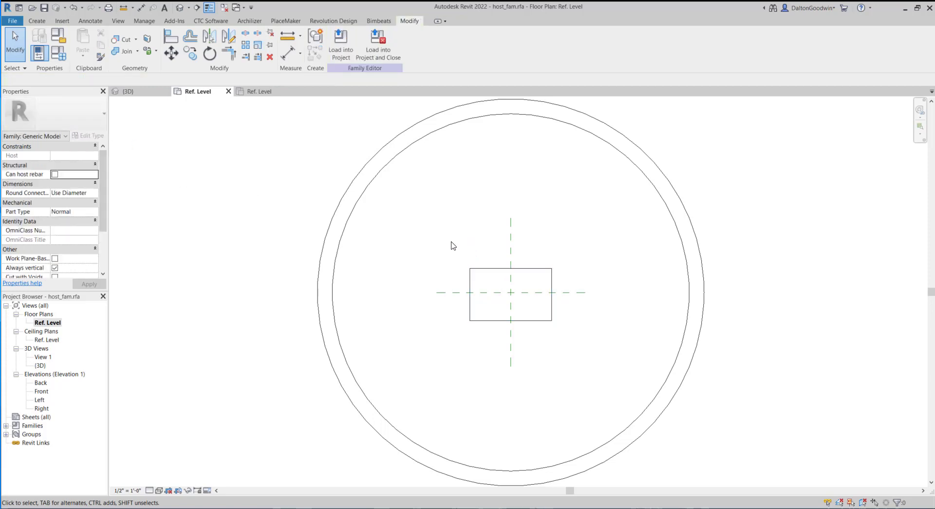
pyautogui.click(491, 267)
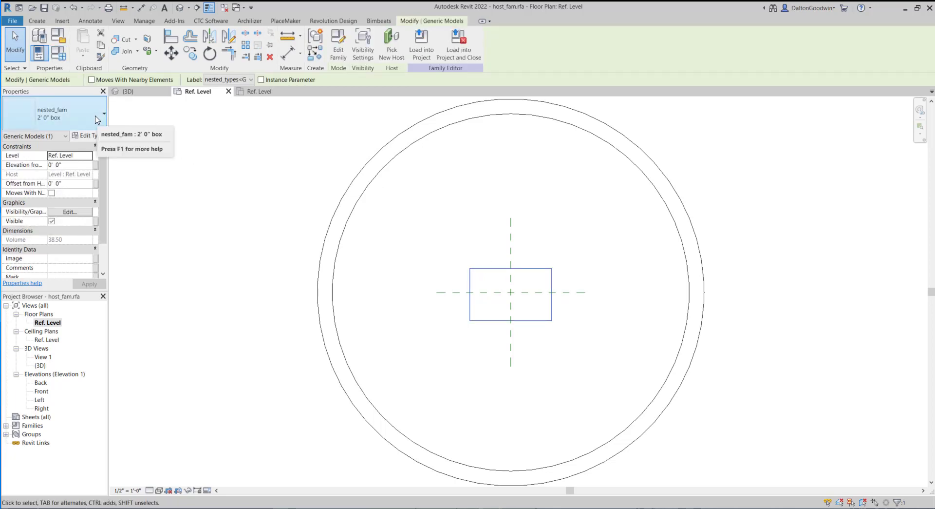
pyautogui.click(100, 119)
pyautogui.click(281, 179)
pyautogui.click(281, 180)
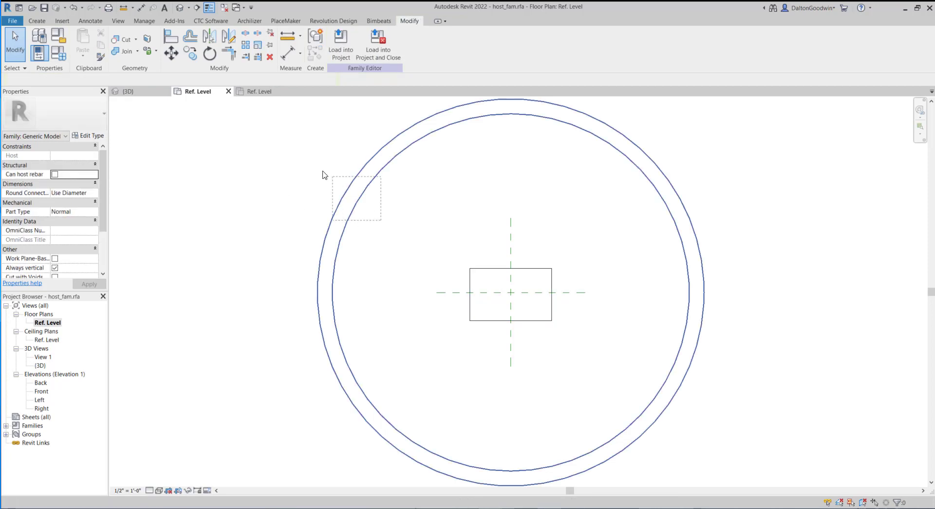
pyautogui.click(341, 177)
pyautogui.click(190, 150)
# Step: Open Family Types for host_fam, keeping type Large current
pyautogui.click(59, 35)
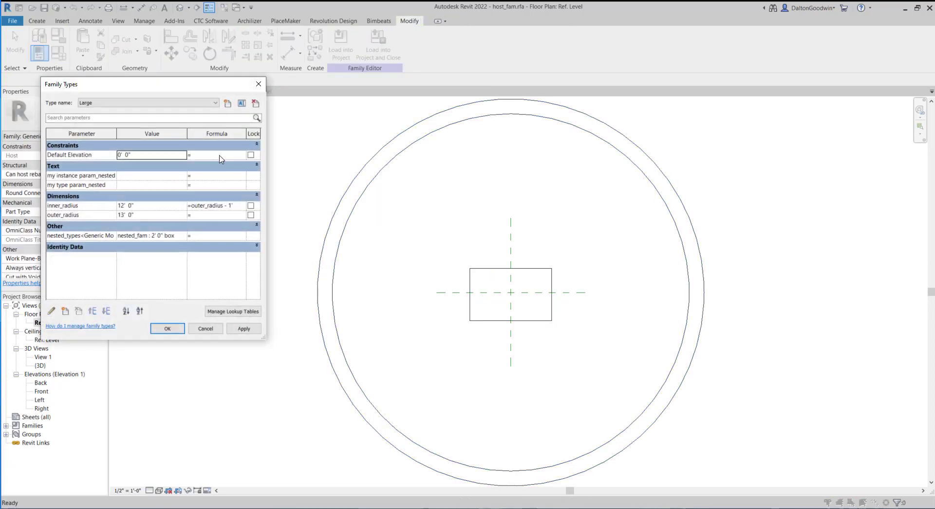
pyautogui.click(108, 106)
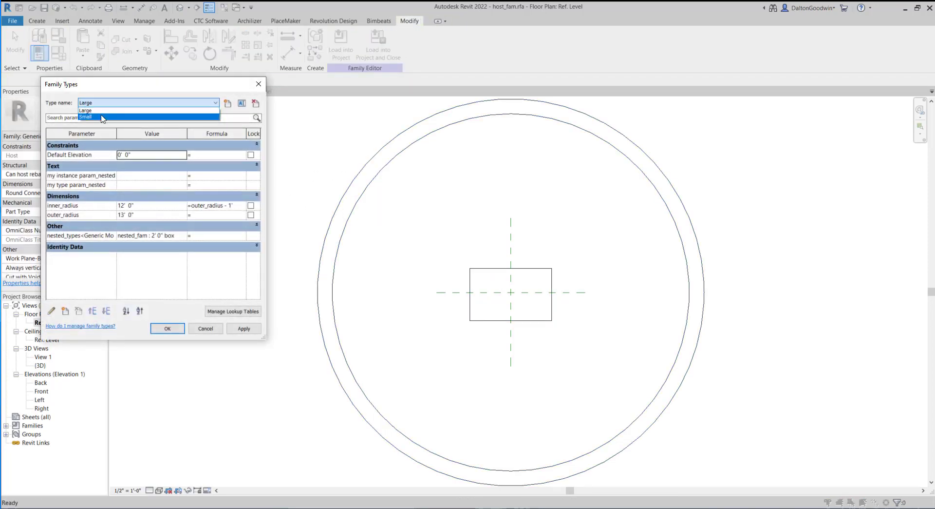
pyautogui.click(104, 92)
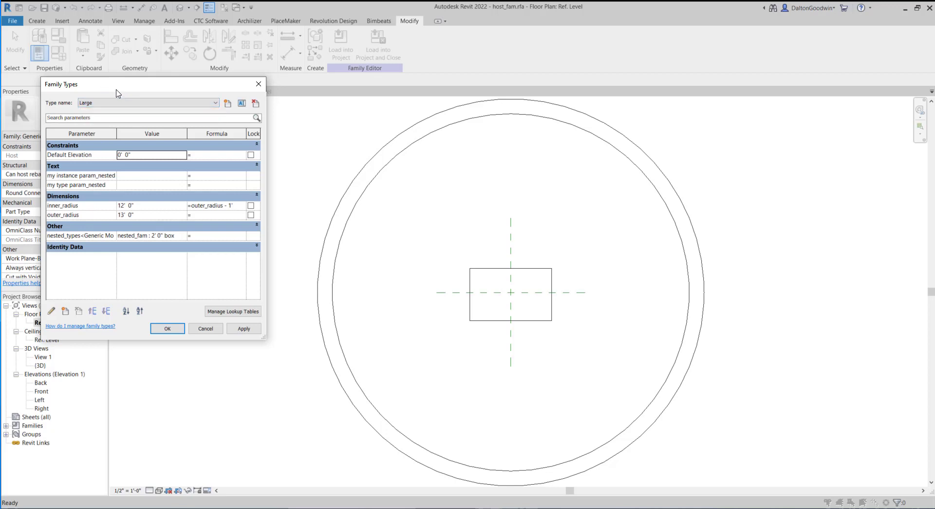
# Step: Delete the my type param_nested and my instance param_nested parameters and accept with OK
pyautogui.click(83, 175)
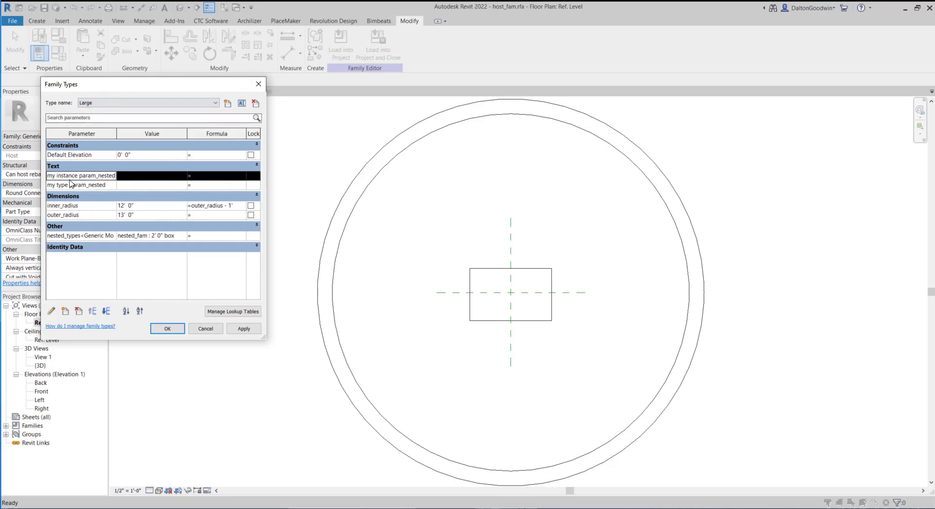
pyautogui.click(94, 185)
pyautogui.click(83, 312)
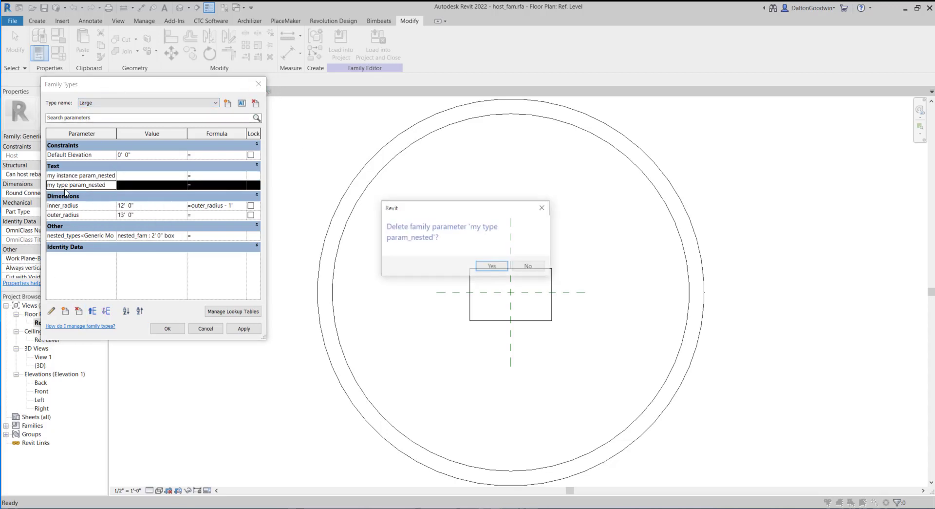
pyautogui.click(492, 266)
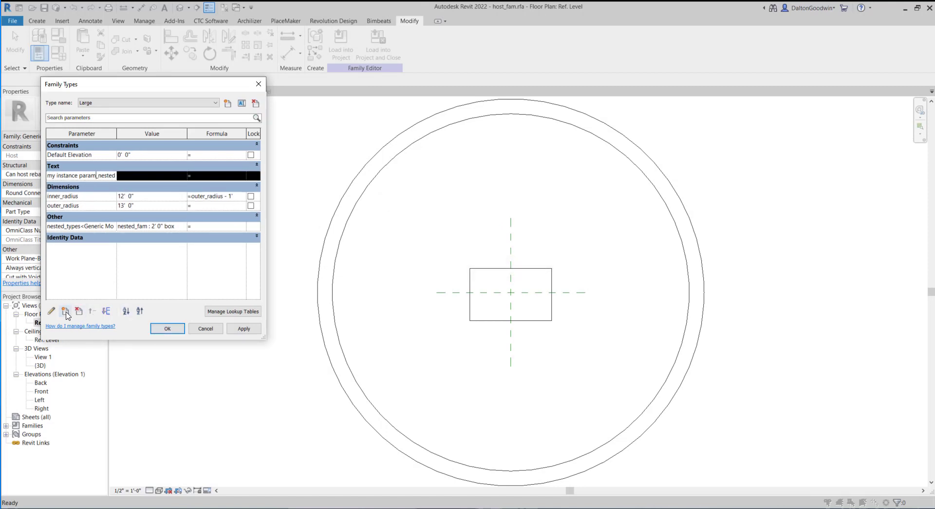
pyautogui.click(79, 312)
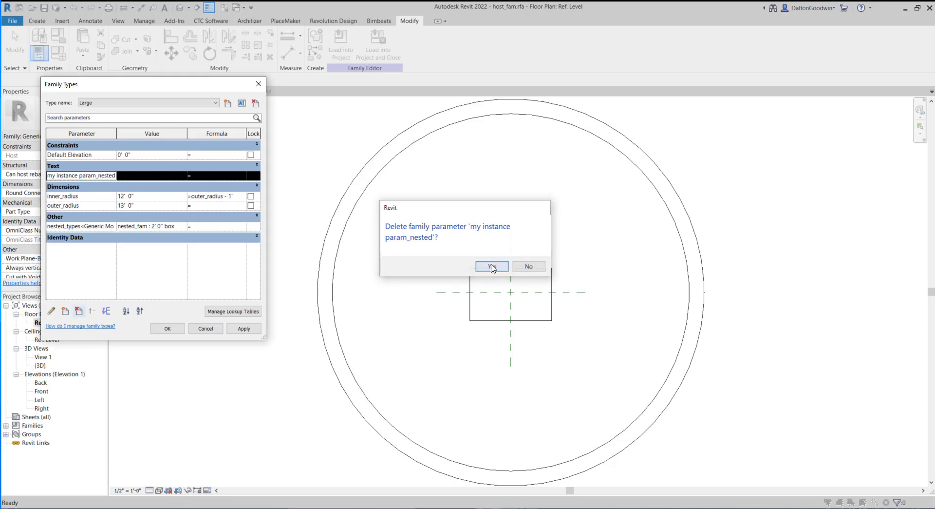
pyautogui.click(493, 270)
pyautogui.click(171, 327)
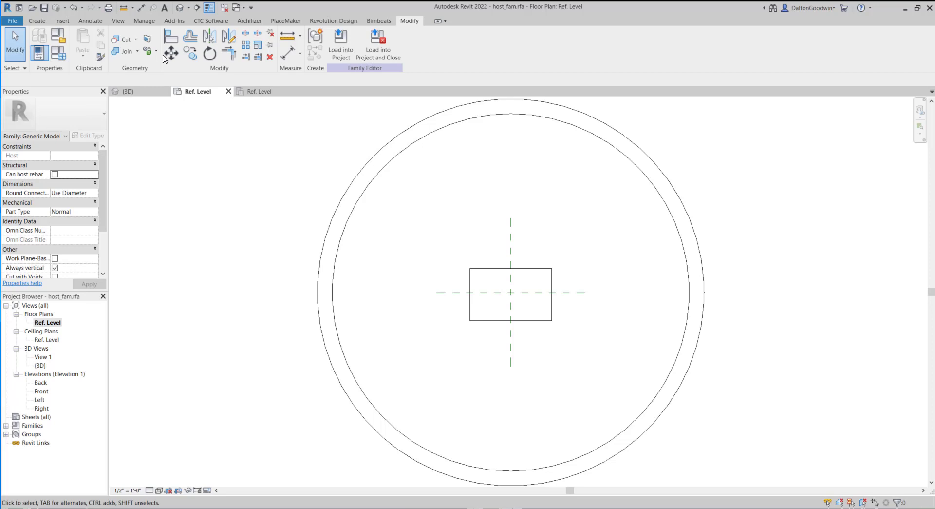
# Step: Launch Archilizer's Family Editor Interface and move its Family Parameters window toward the centre-left
pyautogui.moveTo(482, 226); pyautogui.dragTo(453, 265)
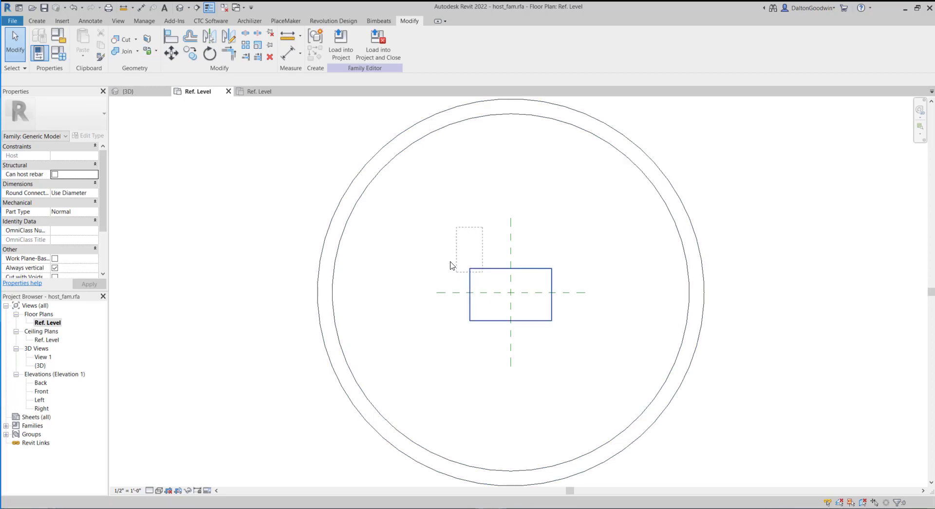
pyautogui.press('Escape')
pyautogui.click(247, 22)
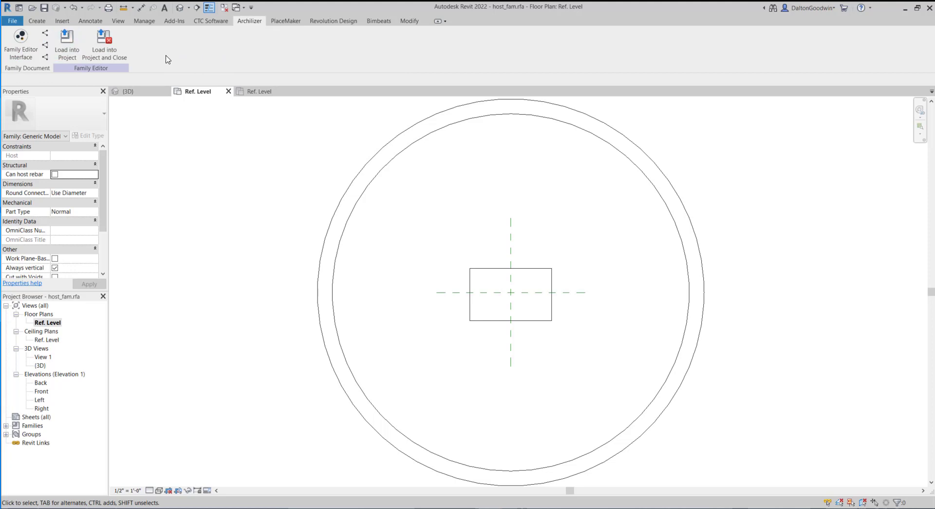
pyautogui.click(15, 45)
pyautogui.moveTo(705, 58); pyautogui.dragTo(315, 86)
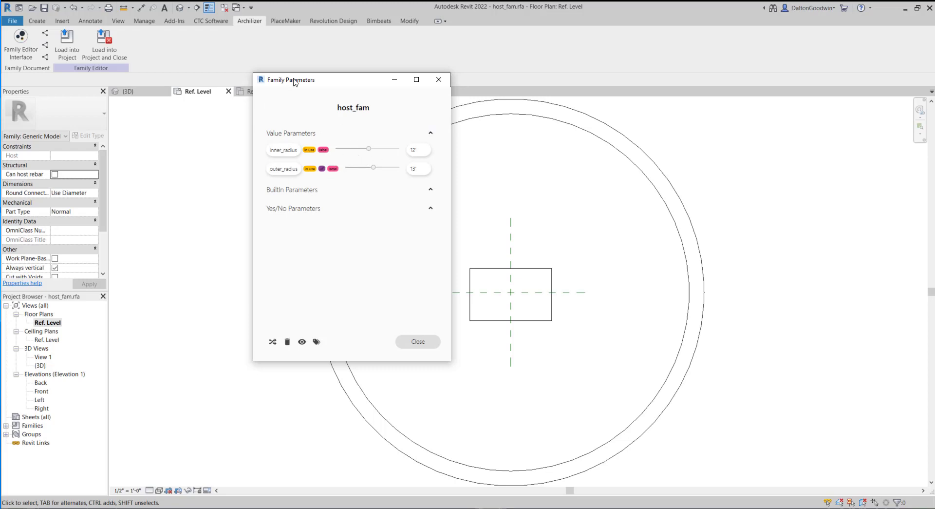
pyautogui.moveTo(294, 80); pyautogui.dragTo(362, 85)
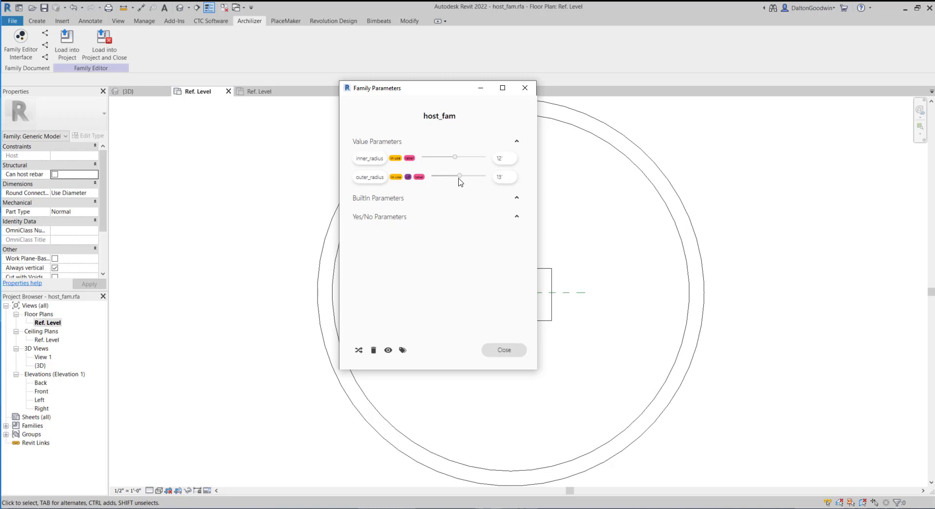
pyautogui.click(503, 88)
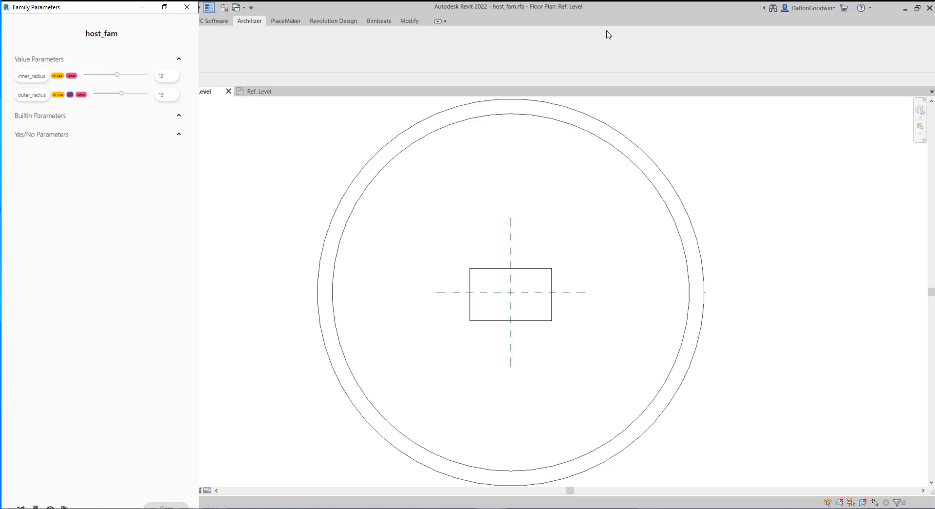
pyautogui.doubleClick(91, 12)
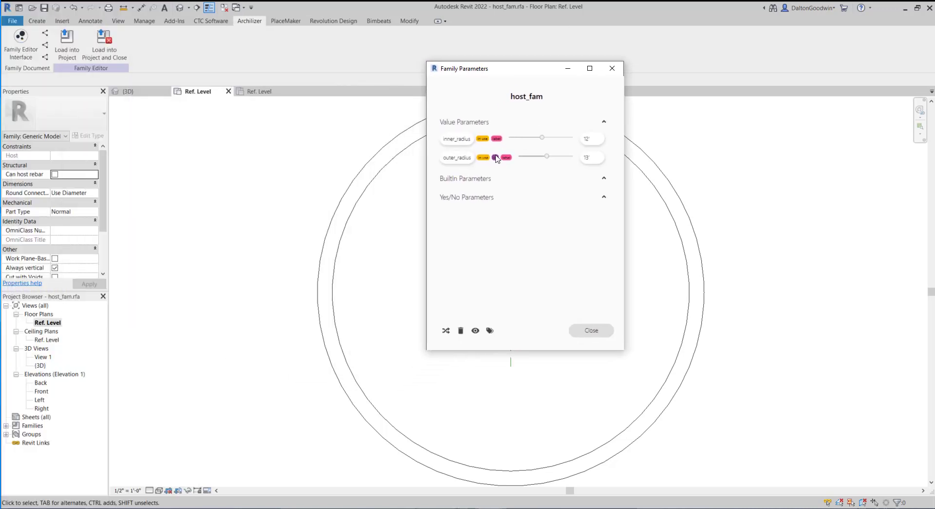
pyautogui.moveTo(495, 160)
pyautogui.moveTo(542, 138); pyautogui.dragTo(541, 165)
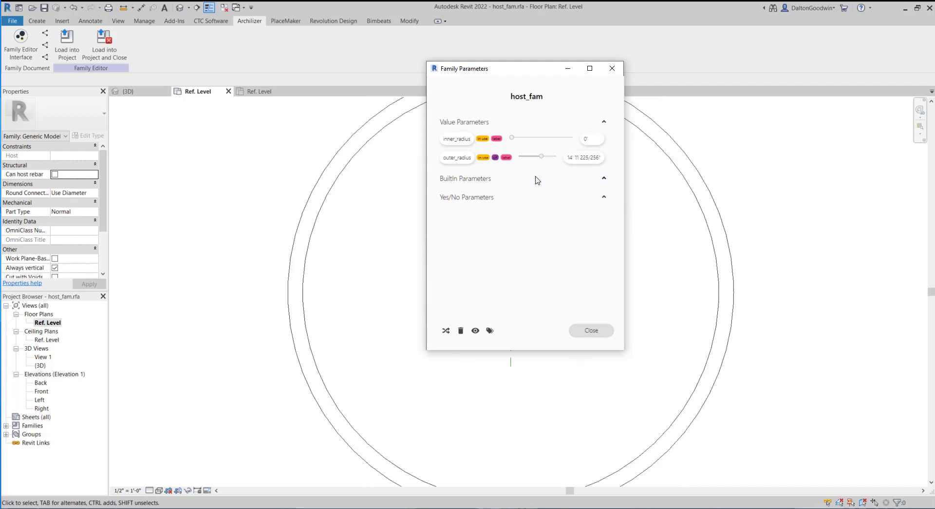
pyautogui.click(490, 331)
pyautogui.click(490, 330)
pyautogui.moveTo(507, 160)
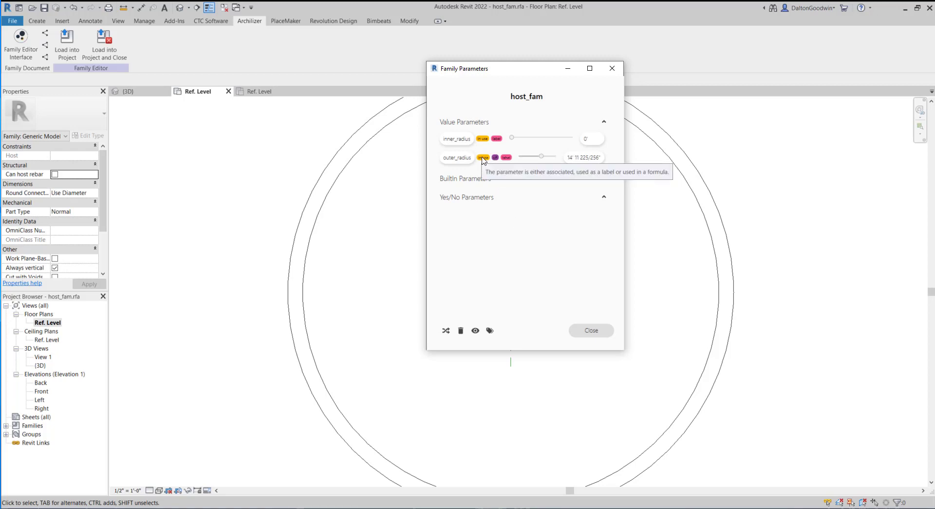
pyautogui.click(476, 331)
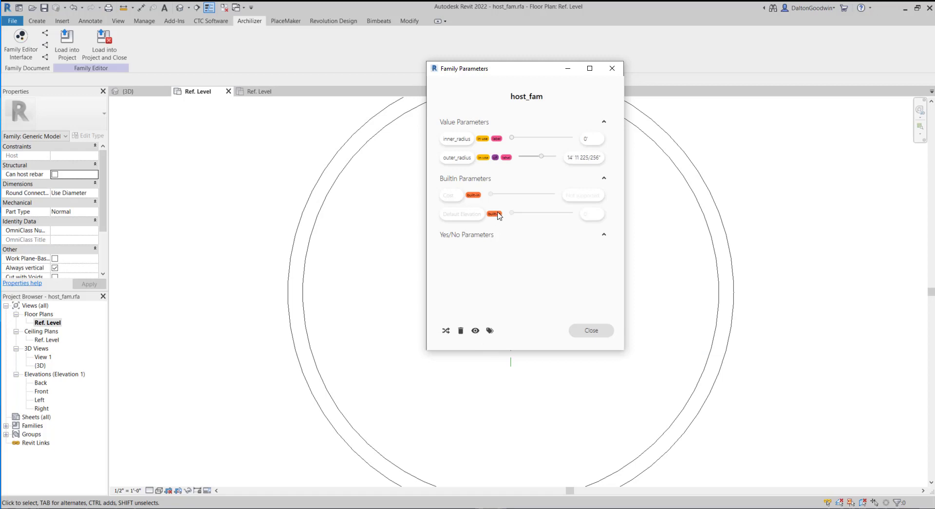
pyautogui.moveTo(499, 216)
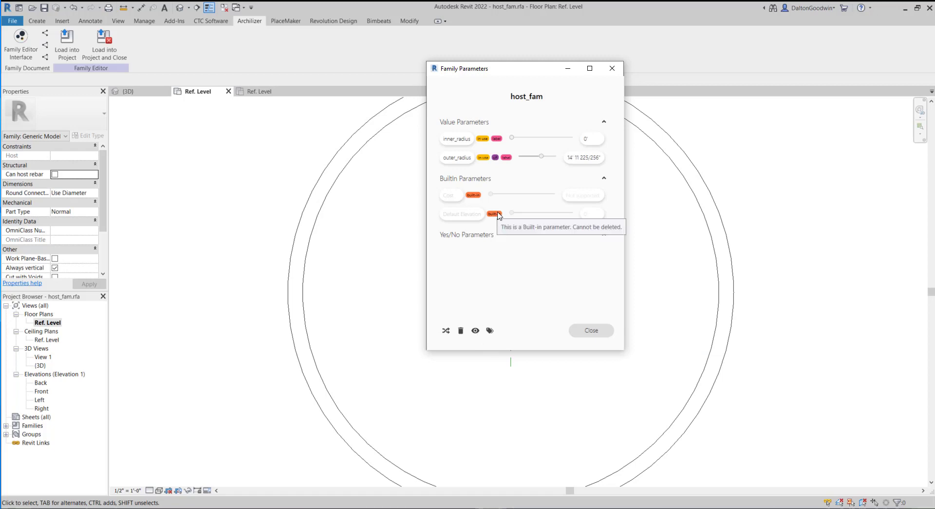
pyautogui.click(476, 331)
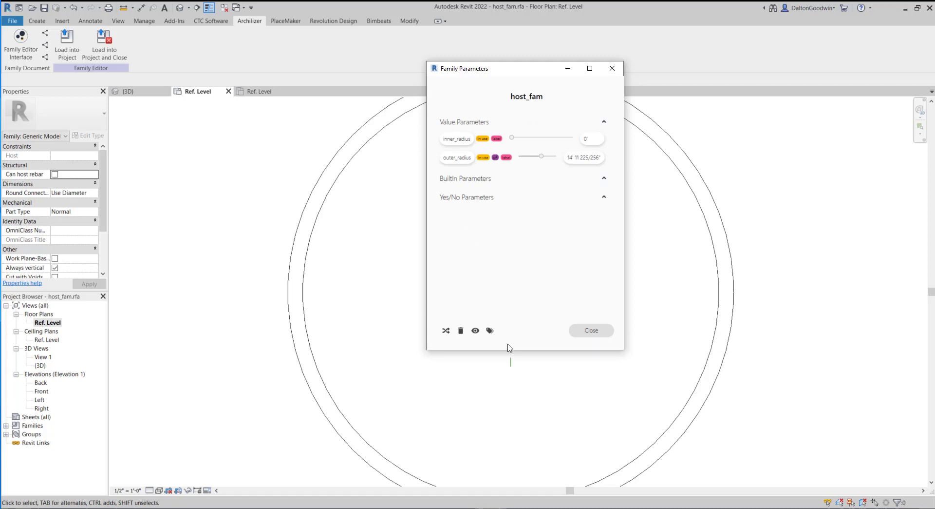
# Step: Shuffle the host_fam parameter values, dismiss the notice, then move aside and close Family Parameters
pyautogui.click(446, 330)
pyautogui.click(570, 221)
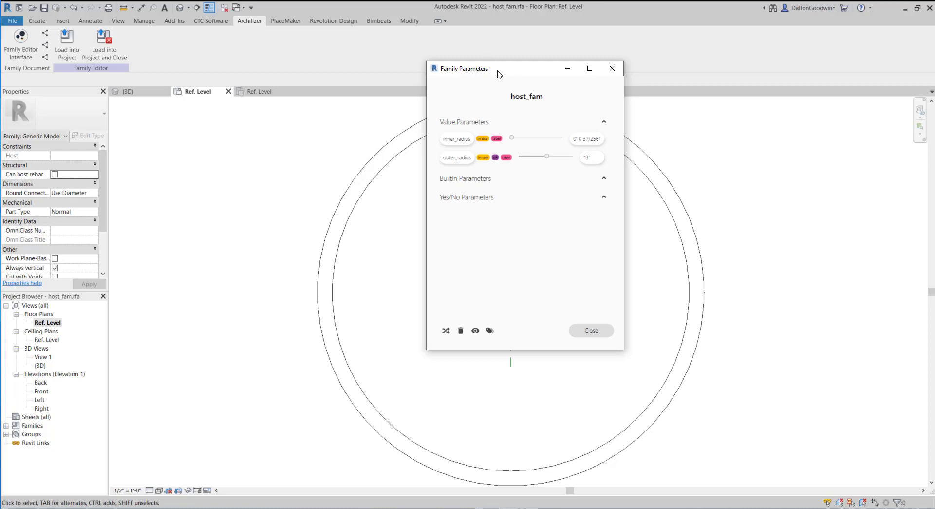
pyautogui.moveTo(502, 72); pyautogui.dragTo(749, 104)
pyautogui.click(839, 362)
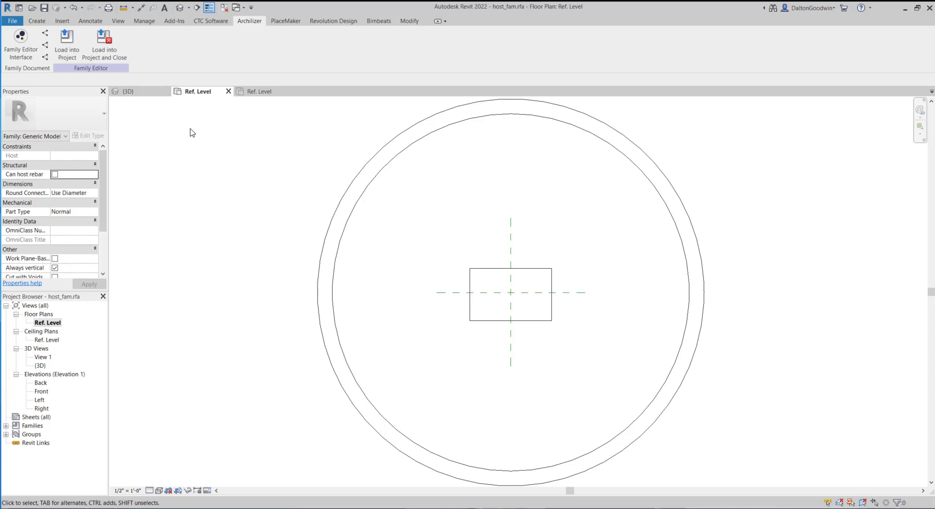
pyautogui.moveTo(934, 115); pyautogui.dragTo(564, 115)
pyautogui.scroll(5, 261, 236)
pyautogui.scroll(-3, 341, 206)
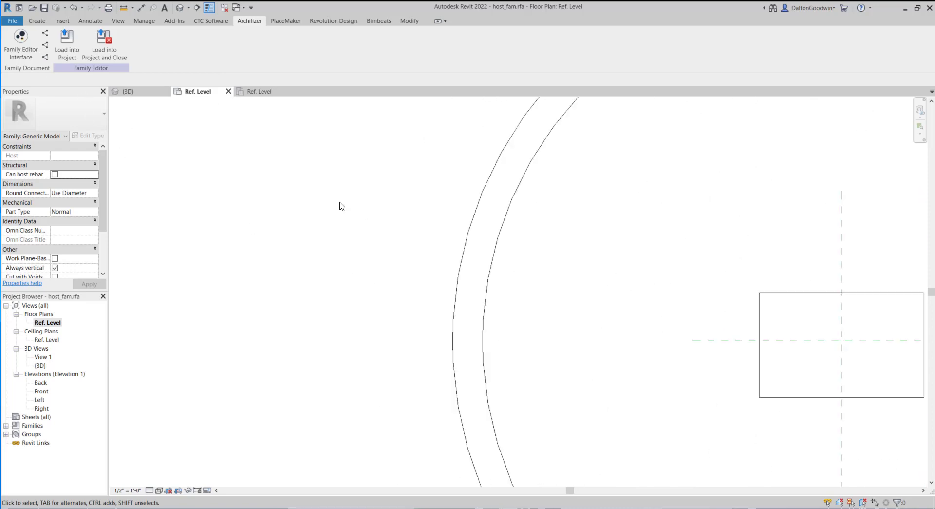
pyautogui.scroll(-5, 505, 209)
pyautogui.scroll(2, 455, 210)
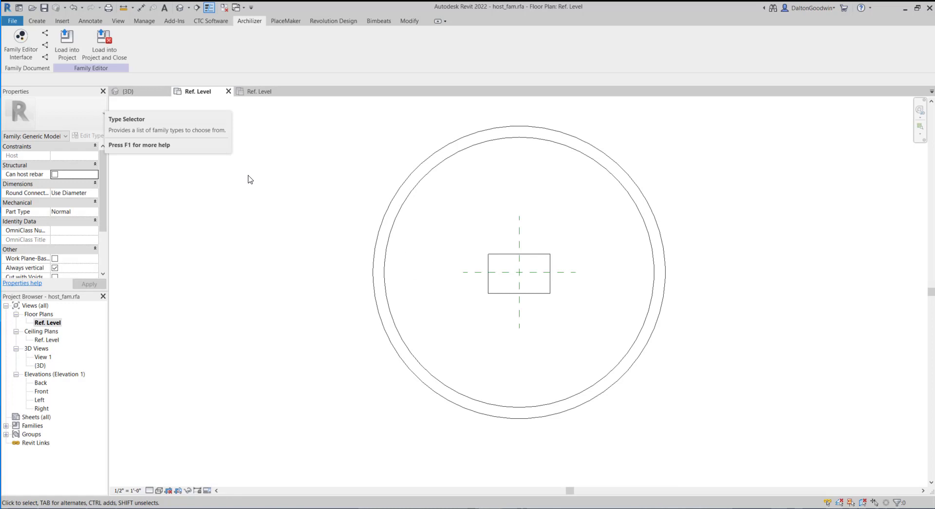
pyautogui.click(37, 21)
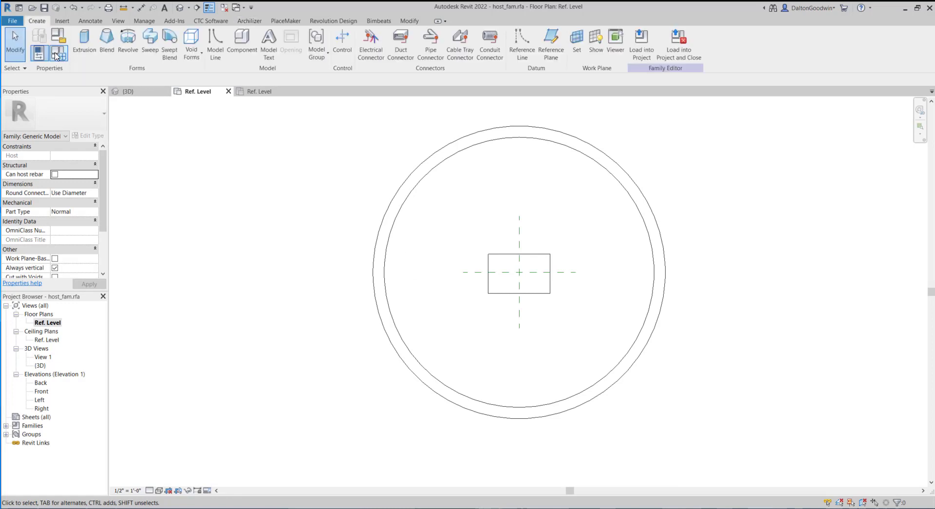
pyautogui.click(56, 56)
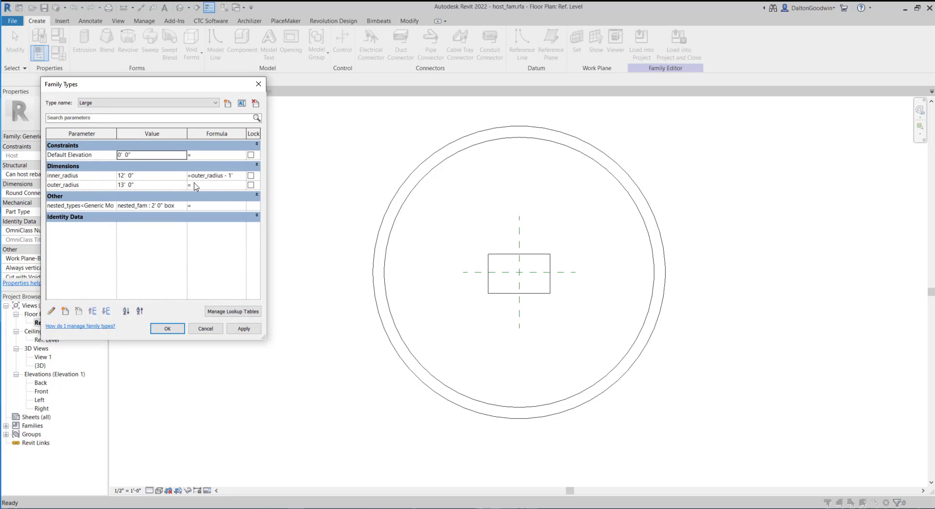
pyautogui.click(258, 84)
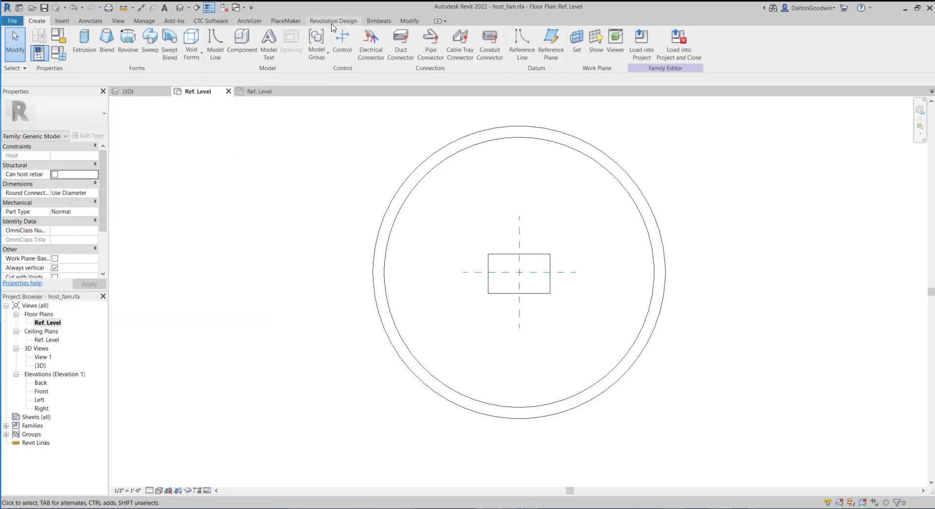
pyautogui.click(252, 21)
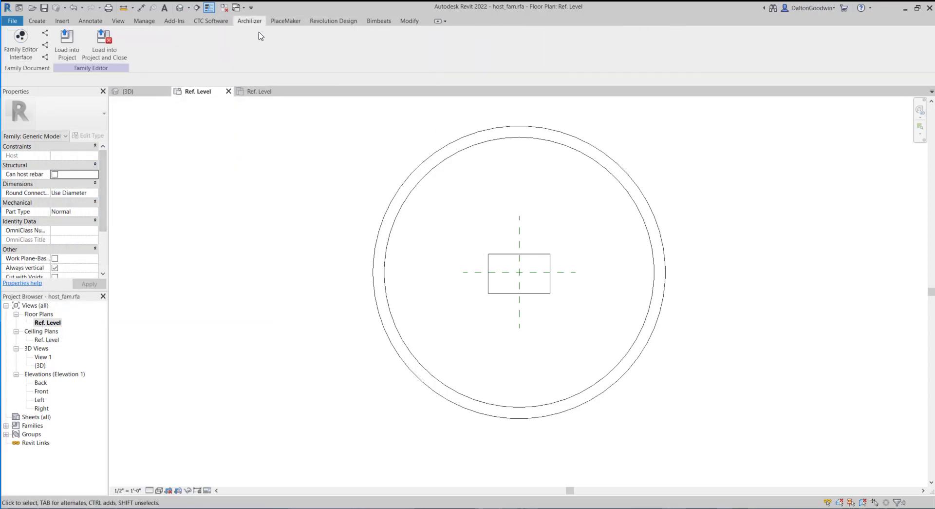
pyautogui.click(48, 62)
pyautogui.click(511, 260)
pyautogui.click(301, 182)
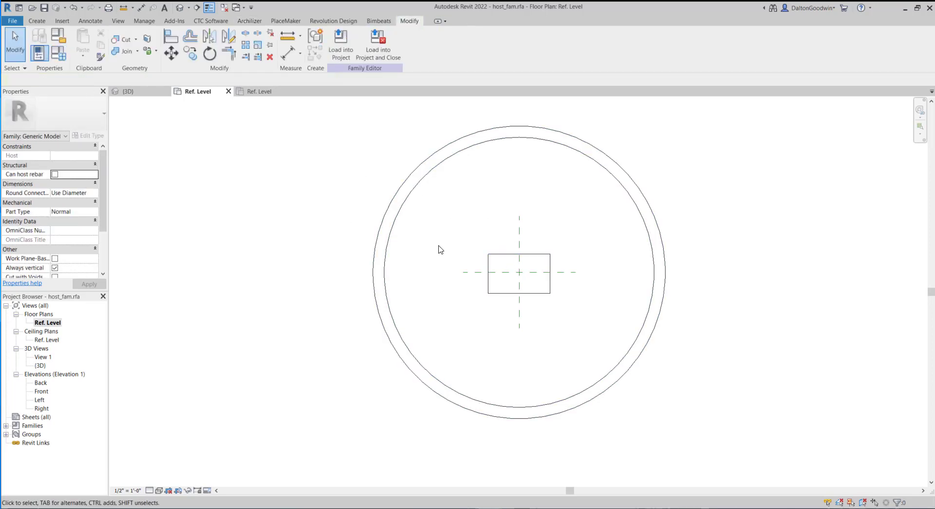
# Step: Select the nested box and review its type properties
pyautogui.click(495, 261)
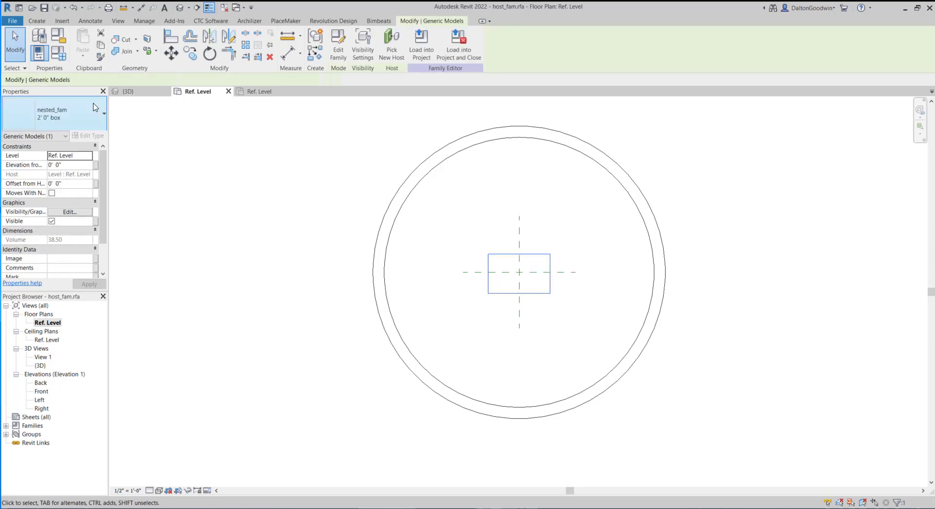
pyautogui.click(88, 135)
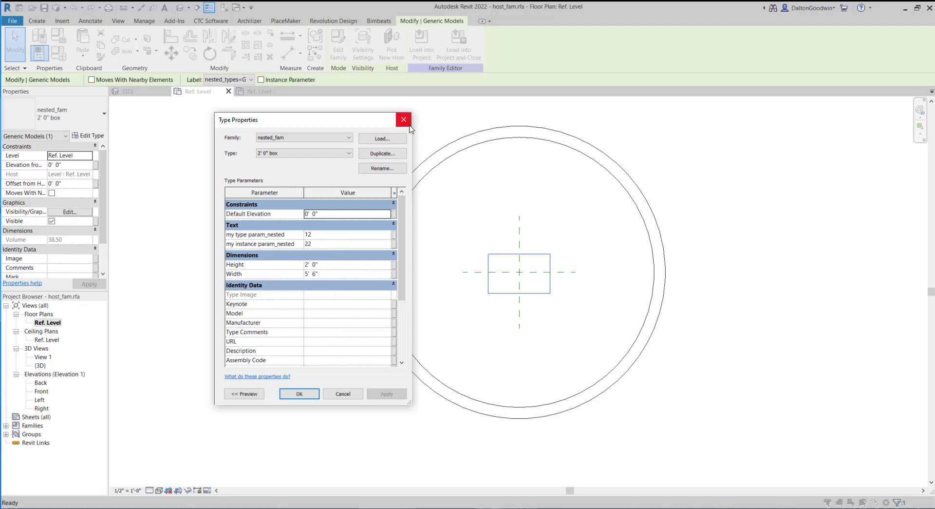
pyautogui.press('Escape')
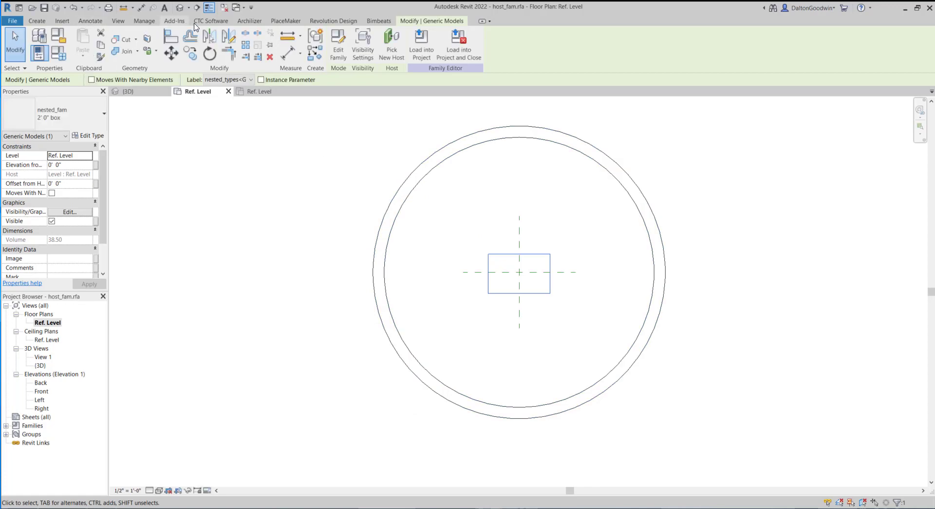
# Step: Use Archilizer Pull Parameters on the nested box to pull my type and my instance param_nested
pyautogui.click(249, 20)
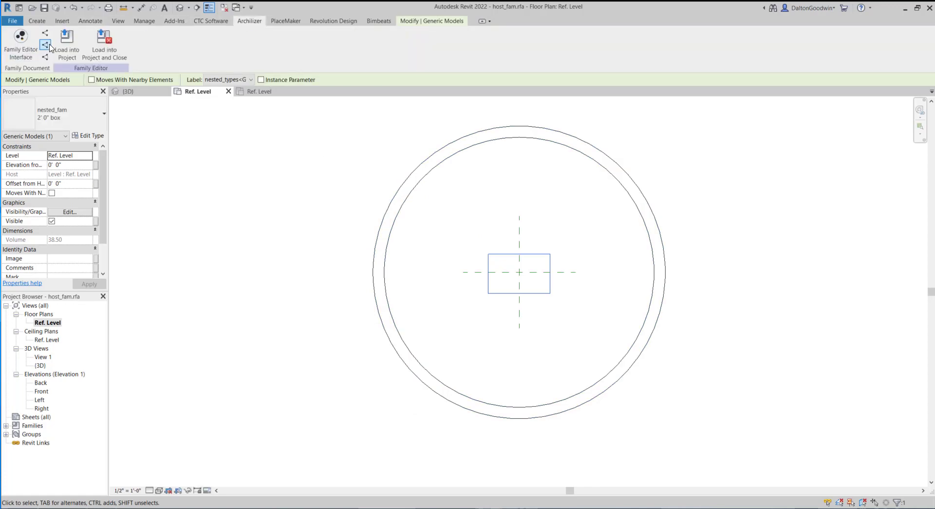
pyautogui.click(45, 58)
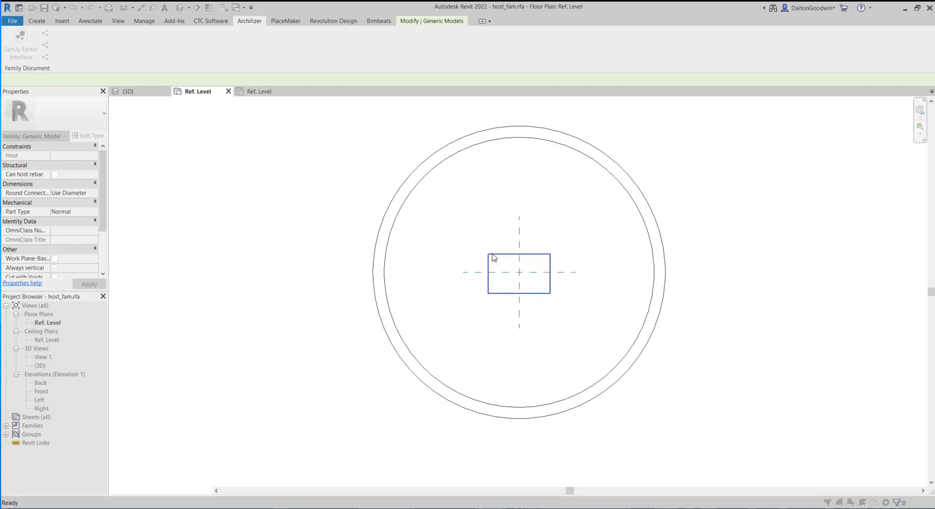
pyautogui.click(519, 254)
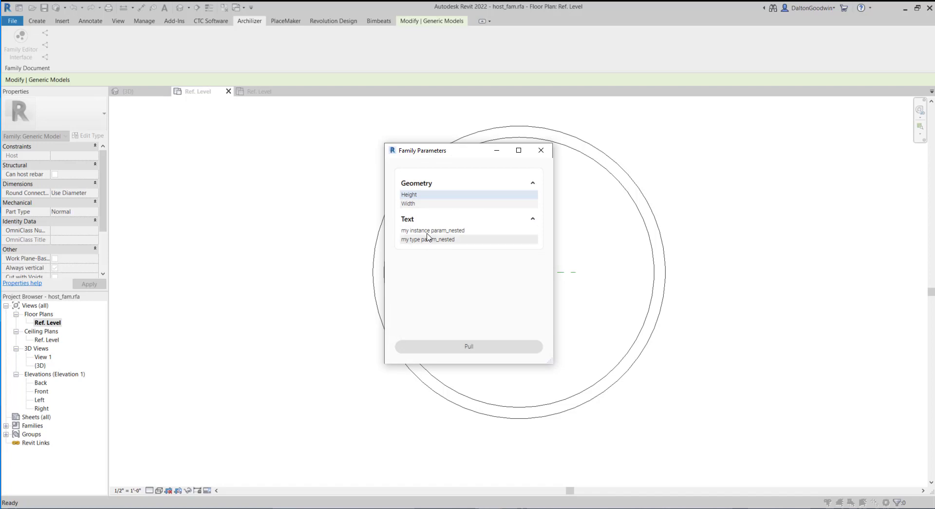
pyautogui.click(427, 231)
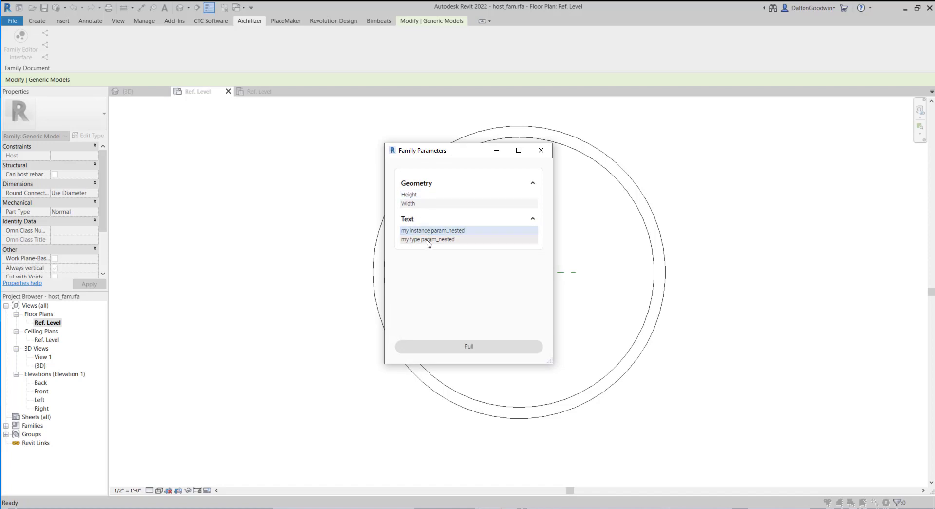
pyautogui.click(424, 239)
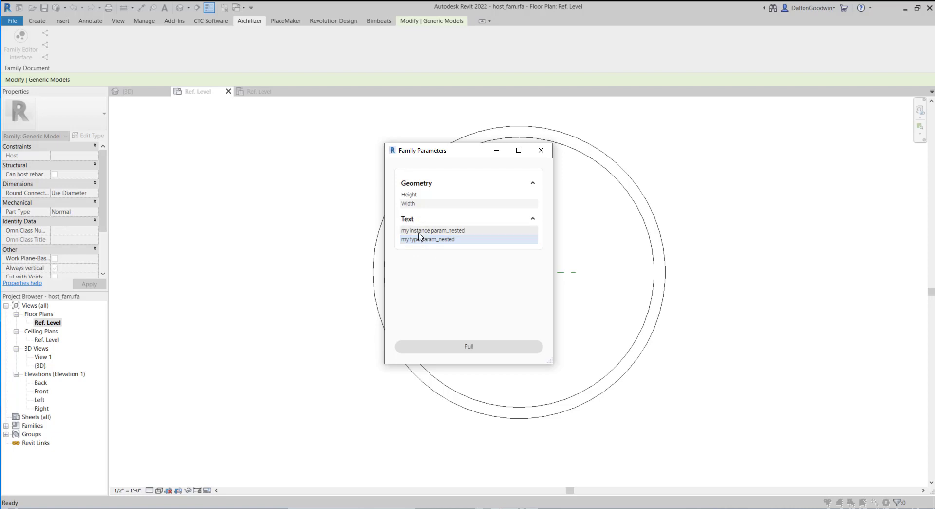
pyautogui.keyDown('ctrl'); pyautogui.click(425, 230); pyautogui.keyUp('ctrl')
pyautogui.click(460, 345)
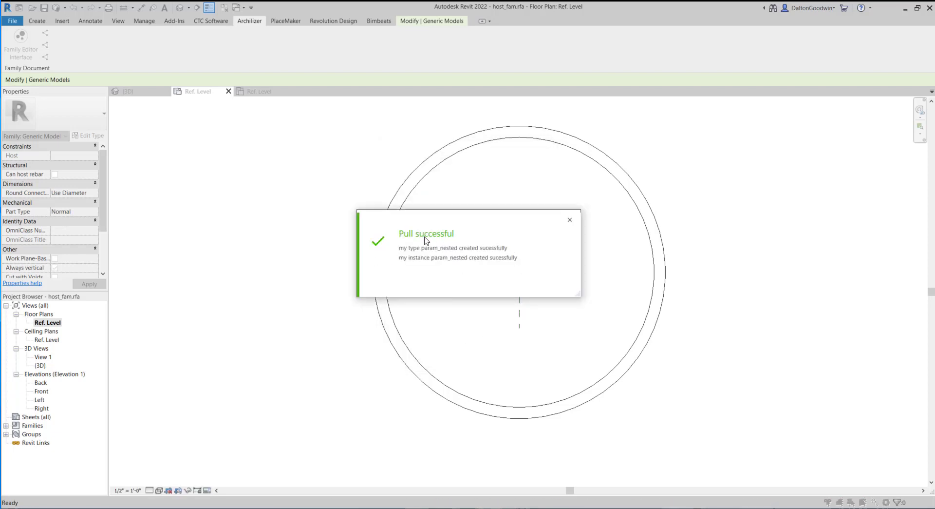
pyautogui.click(570, 219)
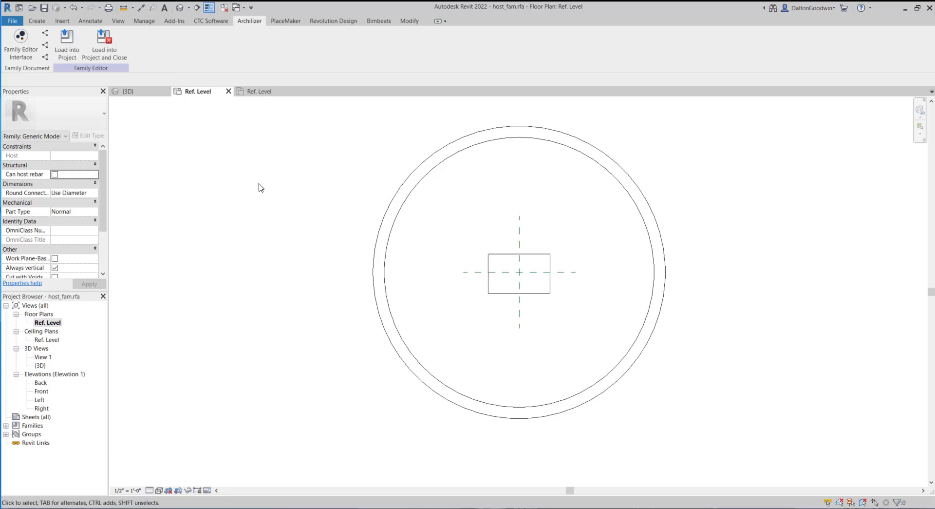
pyautogui.click(47, 38)
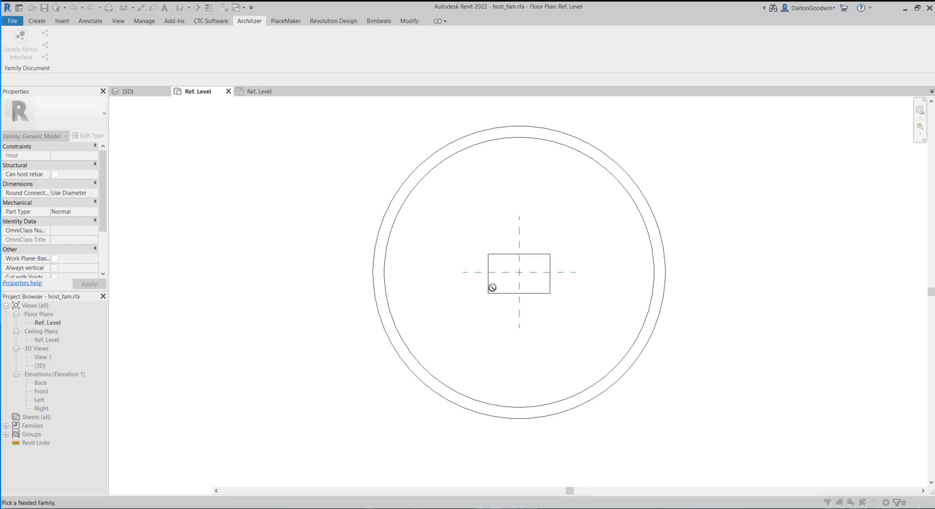
pyautogui.click(506, 268)
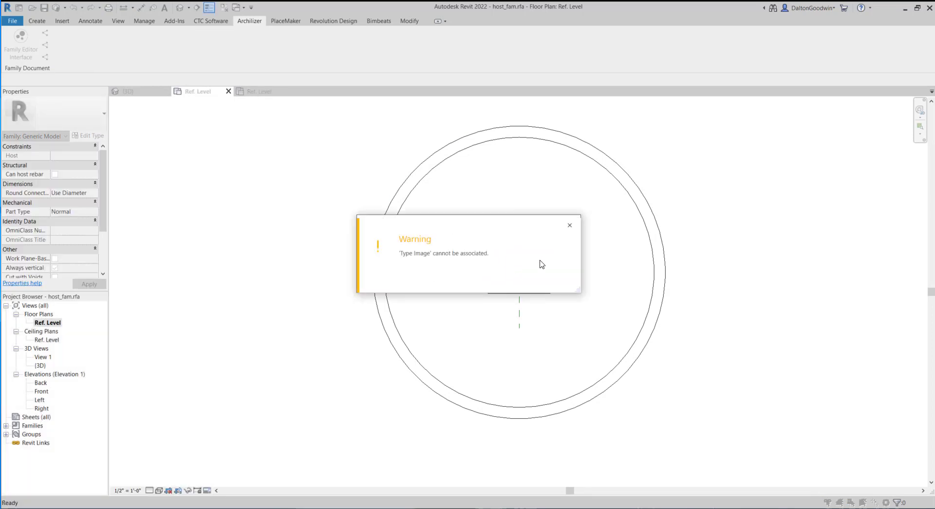
pyautogui.click(570, 225)
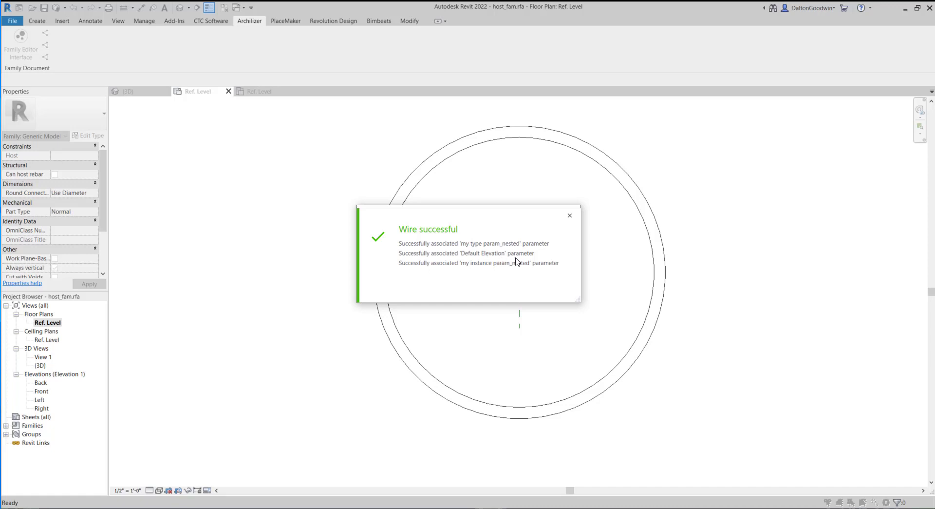
pyautogui.click(569, 215)
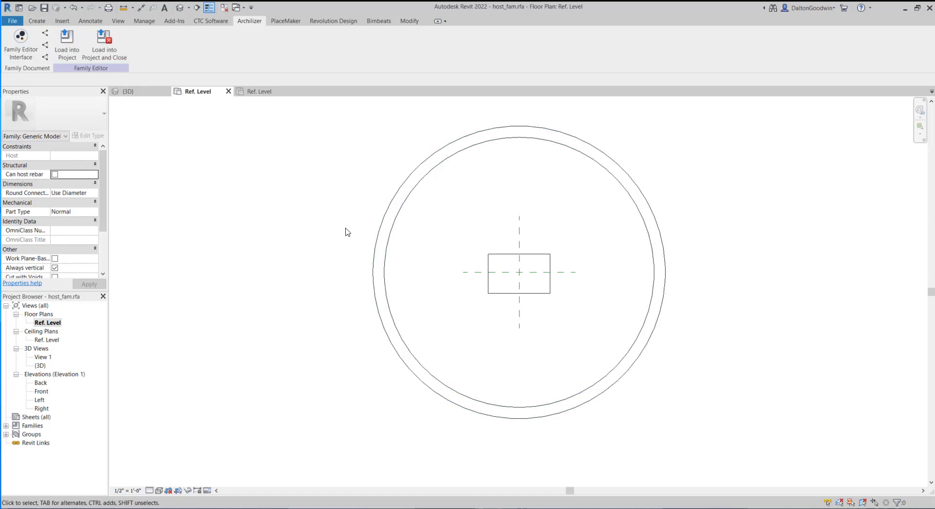
# Step: Select the nested box inside the ring and open its type properties
pyautogui.click(500, 254)
pyautogui.click(89, 126)
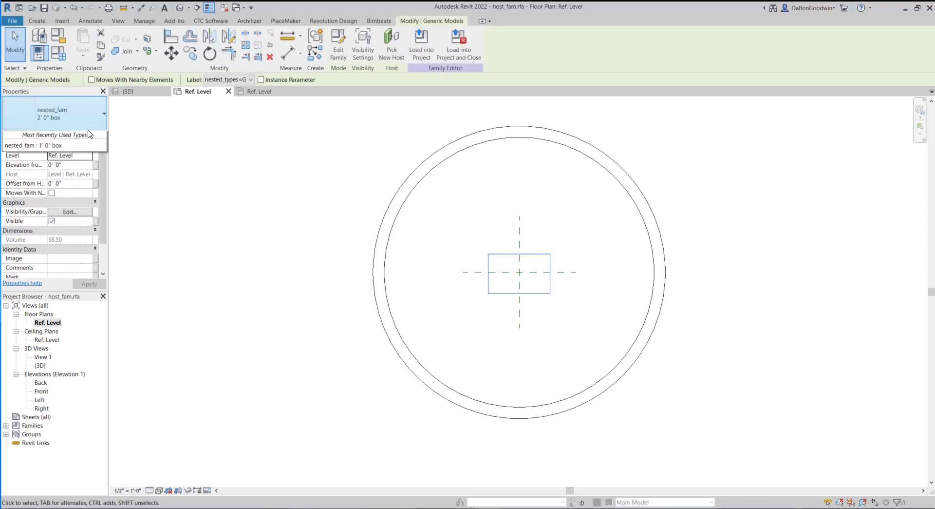
pyautogui.click(103, 116)
pyautogui.click(88, 136)
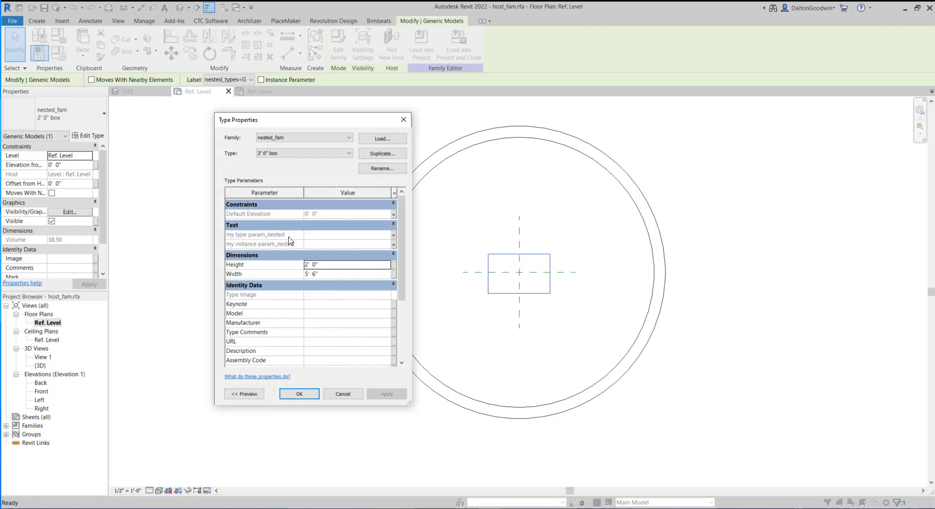
# Step: Inspect host links for my type param_nested, my instance param_nested and Default Elevation, then open Family Types
pyautogui.click(394, 236)
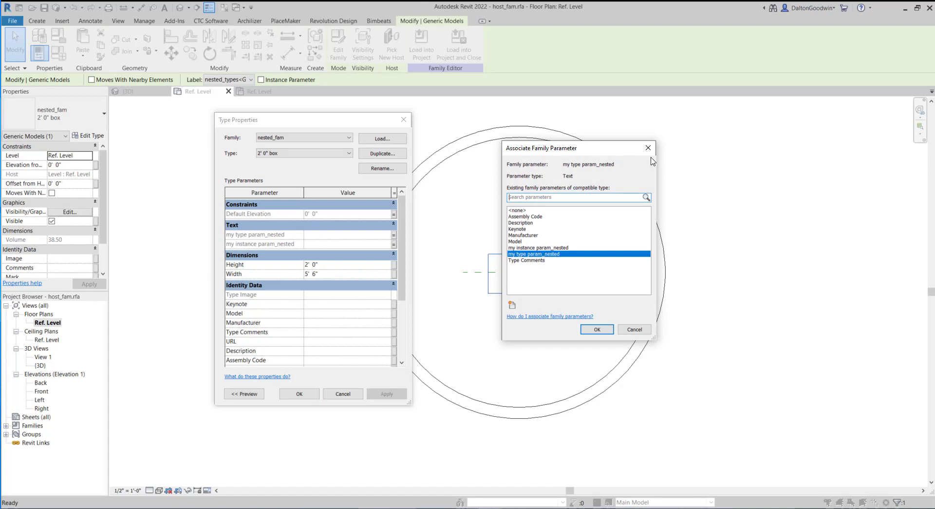
pyautogui.press('Return')
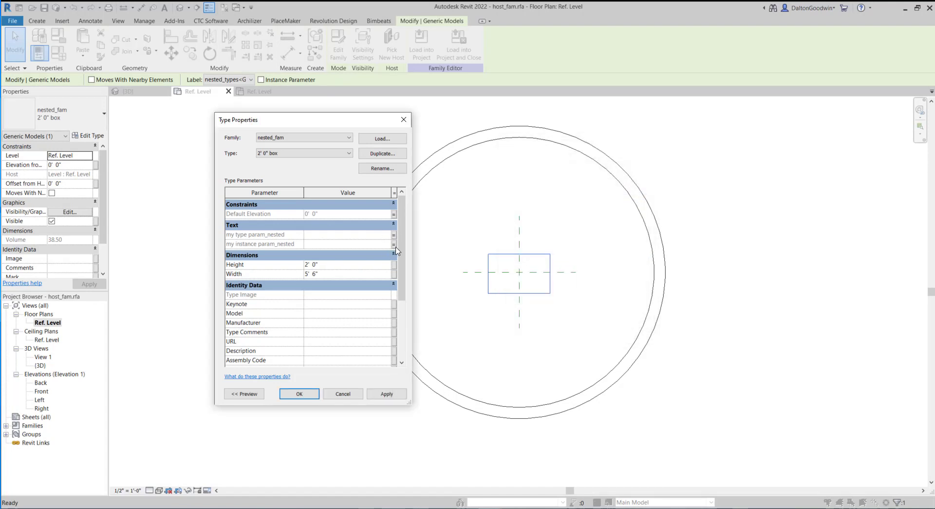
pyautogui.click(394, 245)
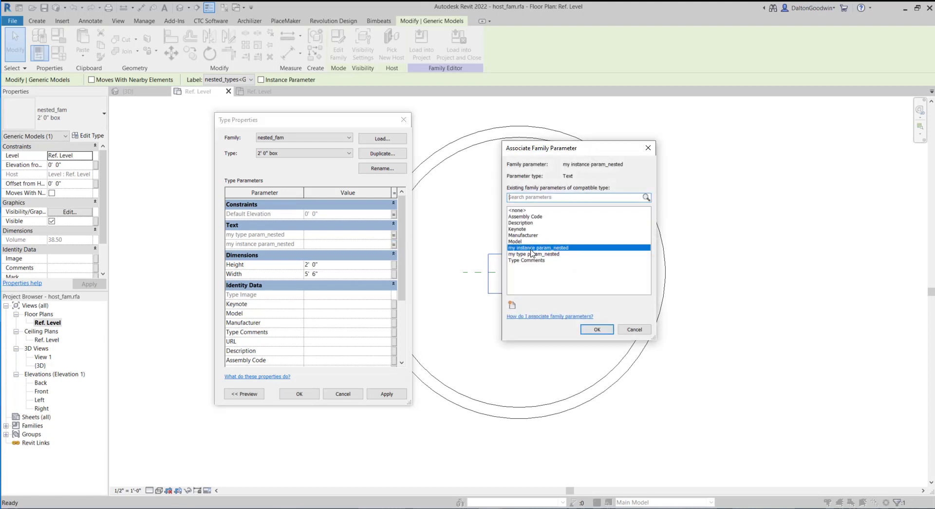
pyautogui.click(648, 147)
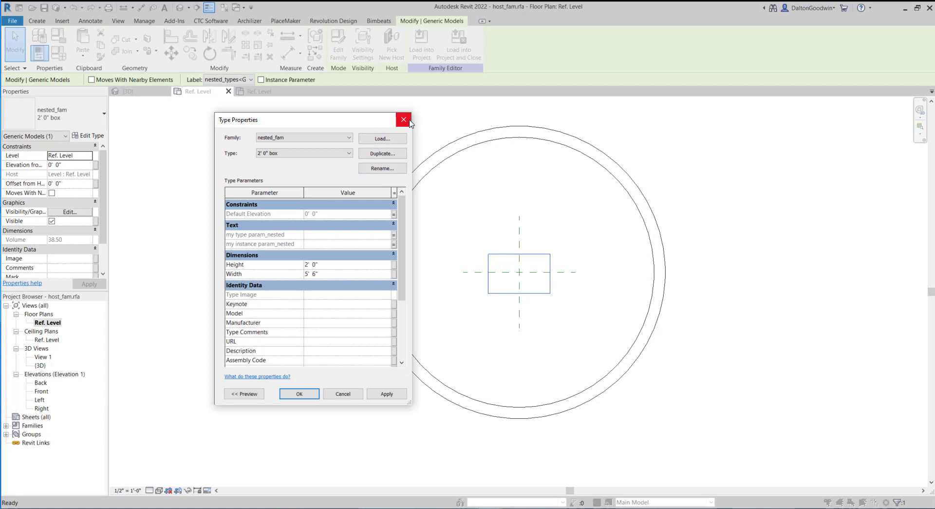
pyautogui.click(393, 214)
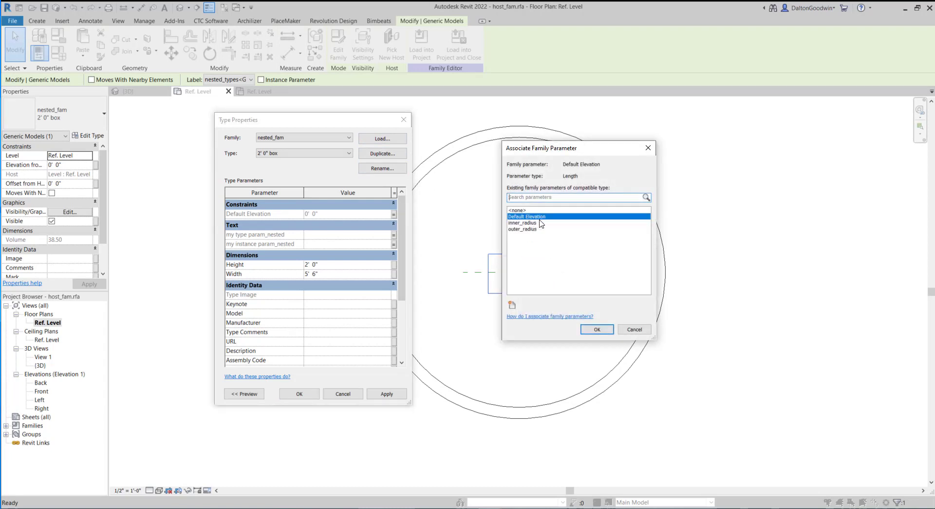
pyautogui.click(648, 147)
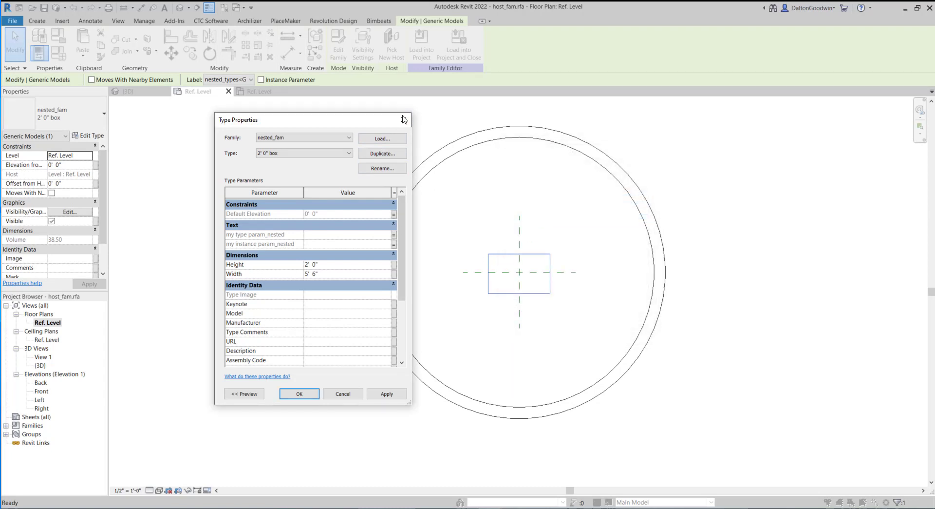
pyautogui.click(404, 119)
pyautogui.click(71, 62)
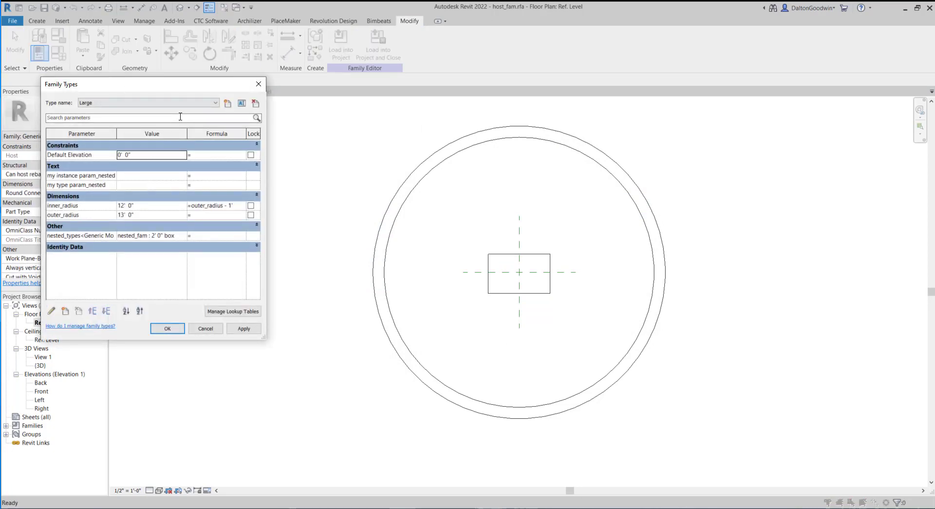
# Step: Set my instance param_nested to 201 and my type param_nested to 202, and apply
pyautogui.click(139, 174)
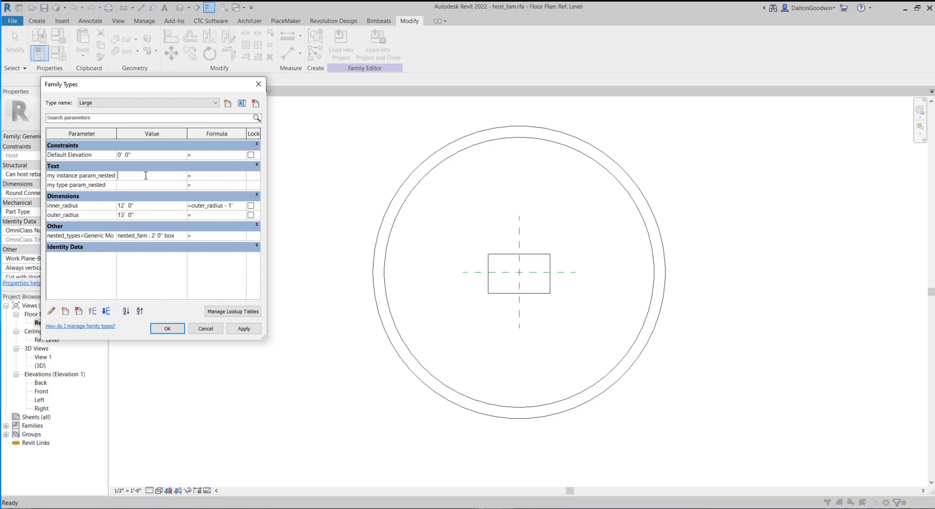
pyautogui.write('201')
pyautogui.click(145, 185)
pyautogui.write('20')
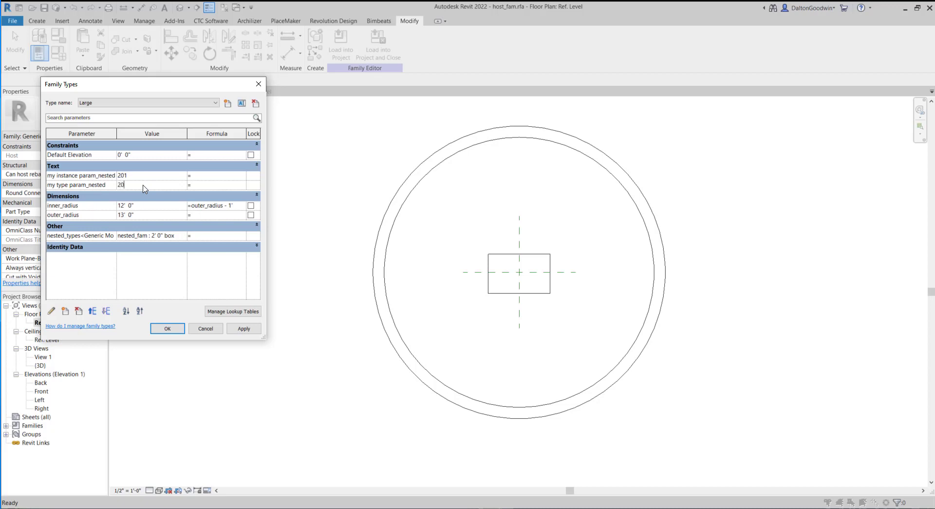
pyautogui.write('2')
pyautogui.click(146, 175)
pyautogui.click(166, 327)
# Step: Check the nested box's type properties to confirm it inherited 201 and 202
pyautogui.click(497, 254)
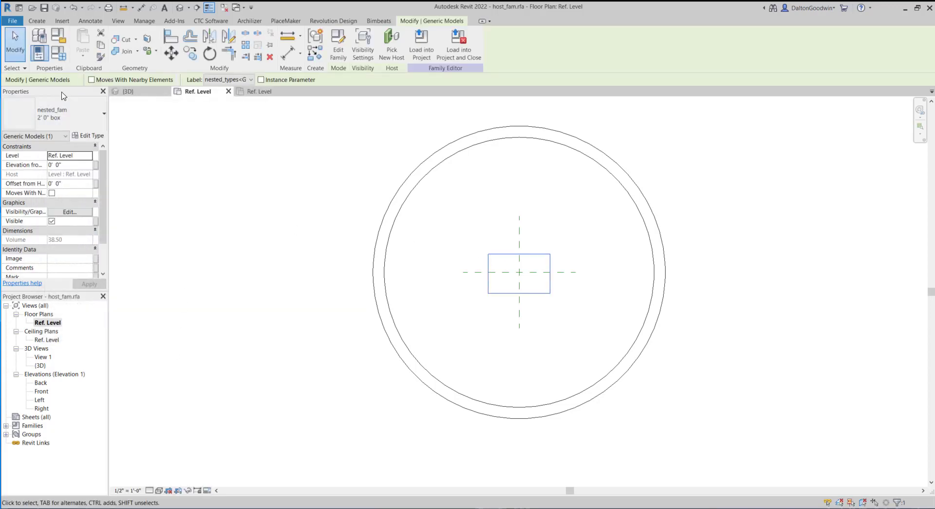
pyautogui.click(89, 136)
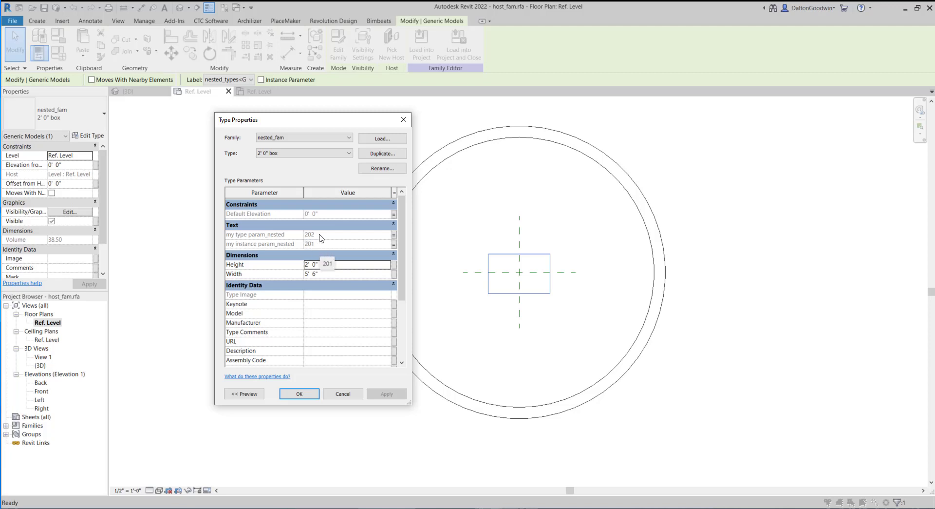
pyautogui.click(403, 120)
pyautogui.click(503, 248)
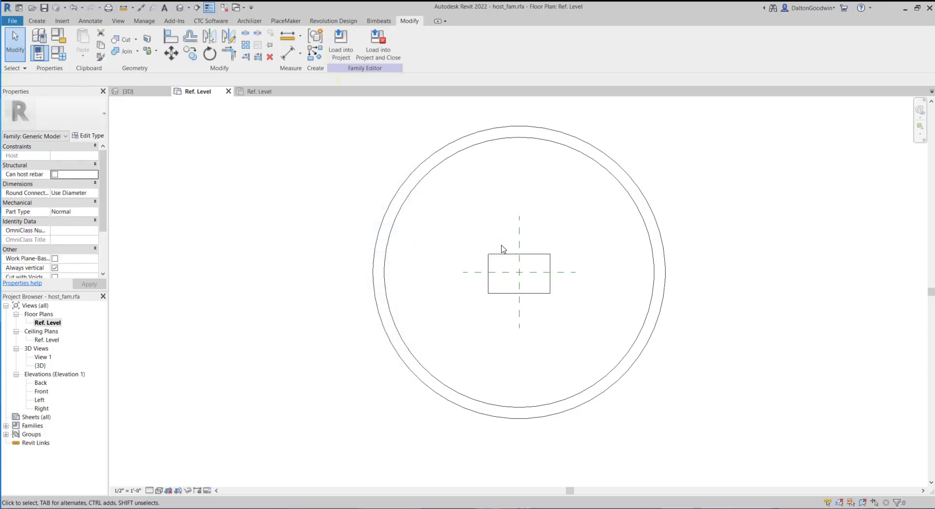
pyautogui.click(488, 261)
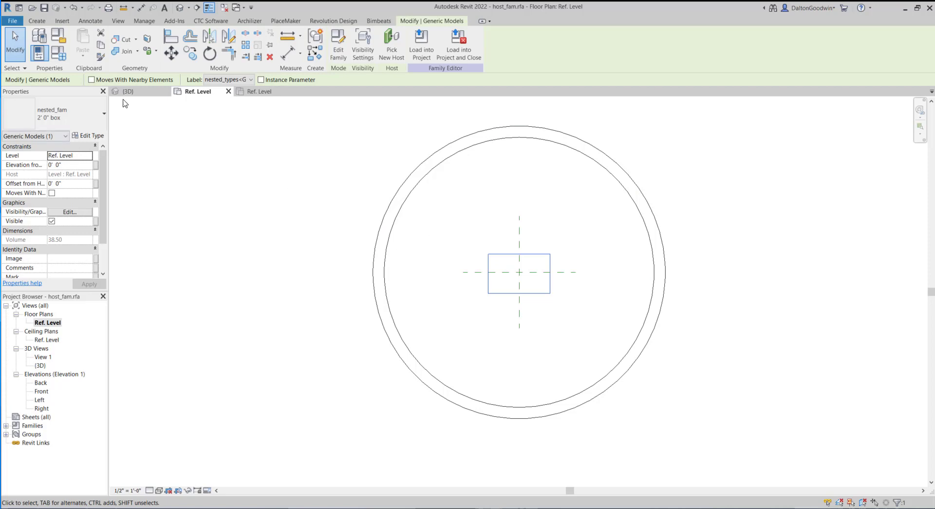
pyautogui.click(492, 232)
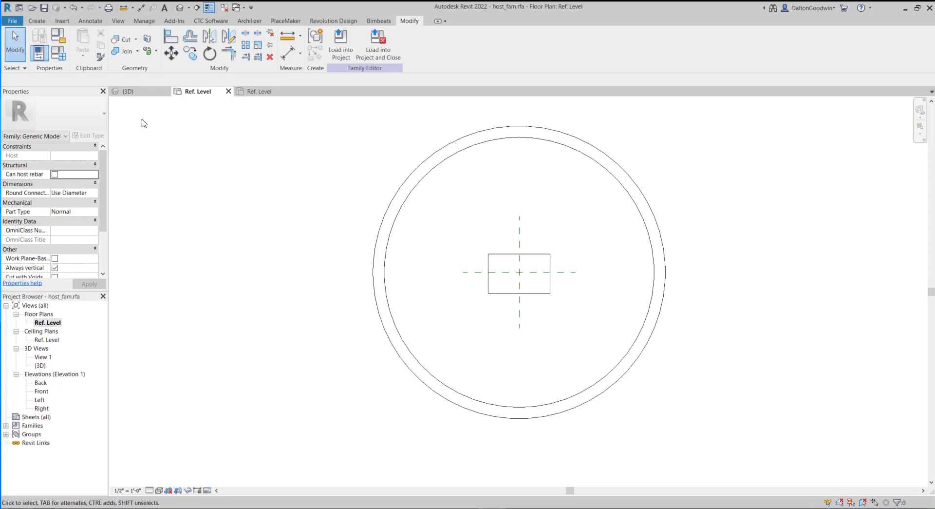
pyautogui.click(59, 53)
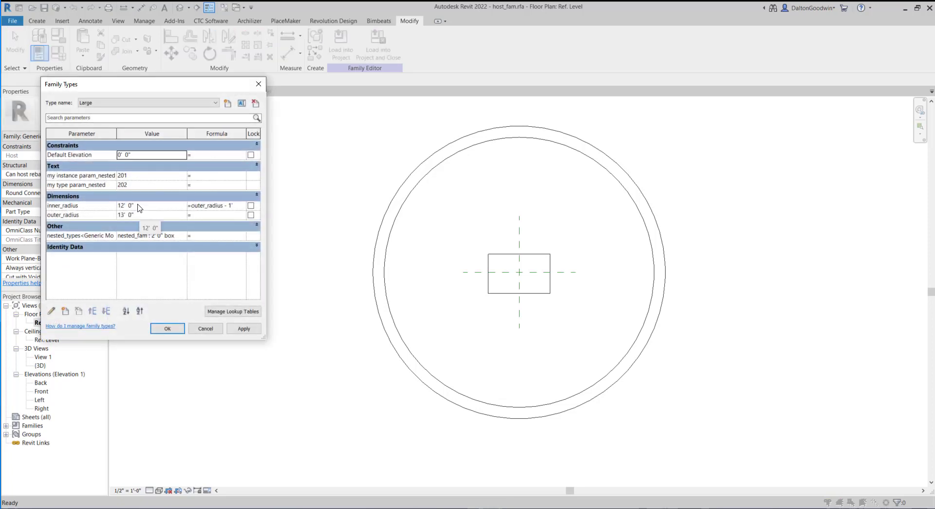
pyautogui.click(94, 176)
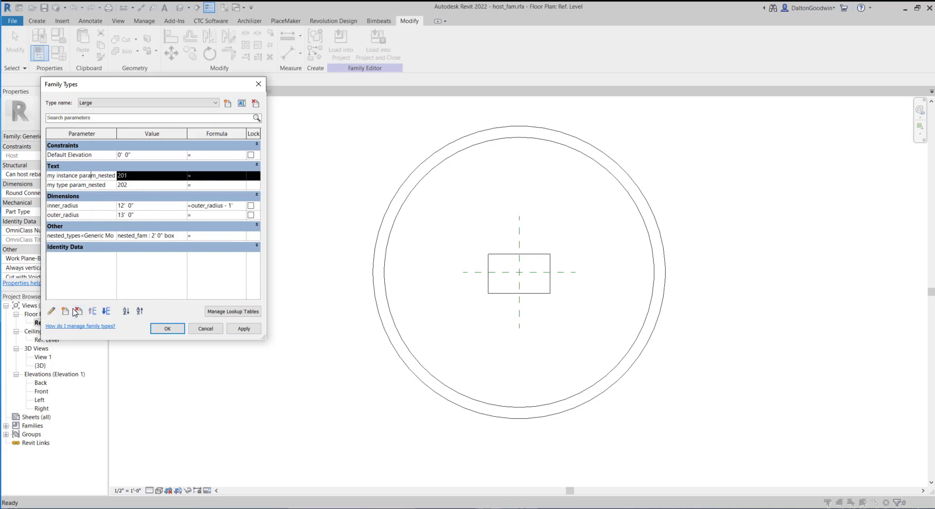
pyautogui.click(51, 311)
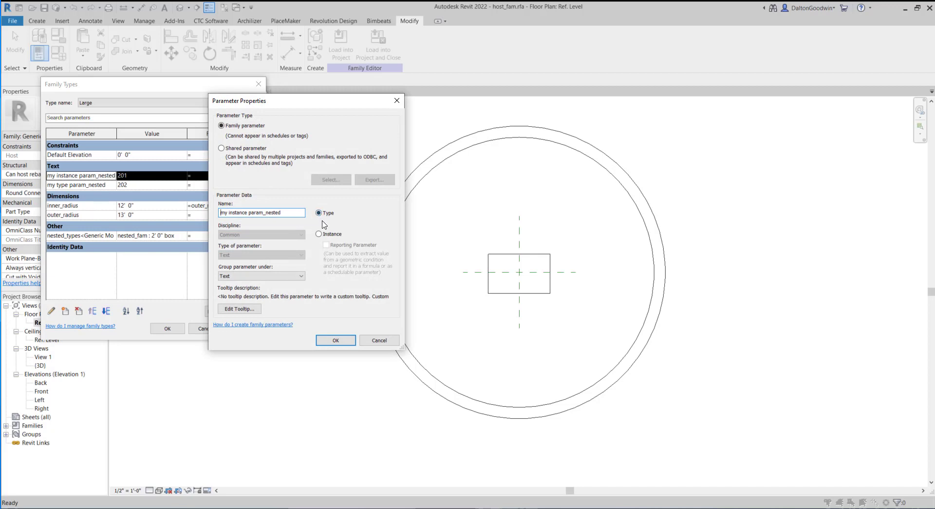
pyautogui.click(334, 341)
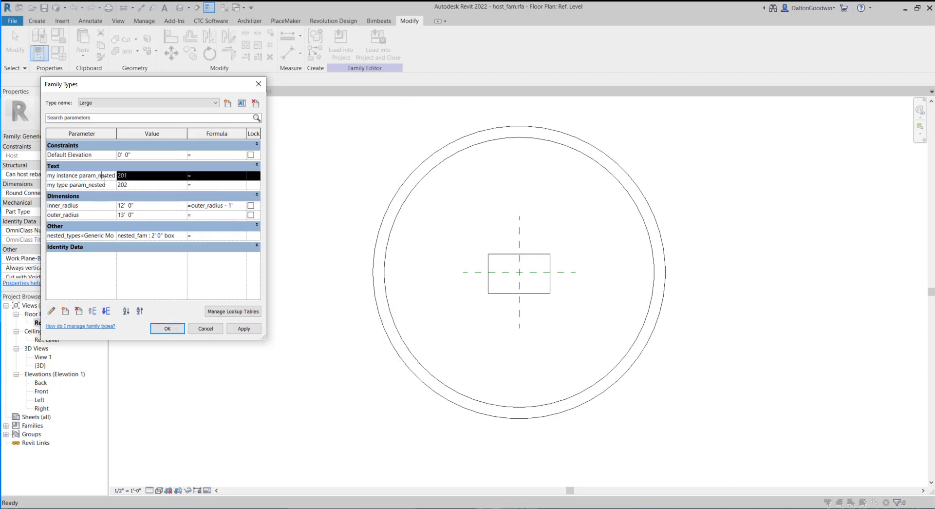
pyautogui.click(168, 329)
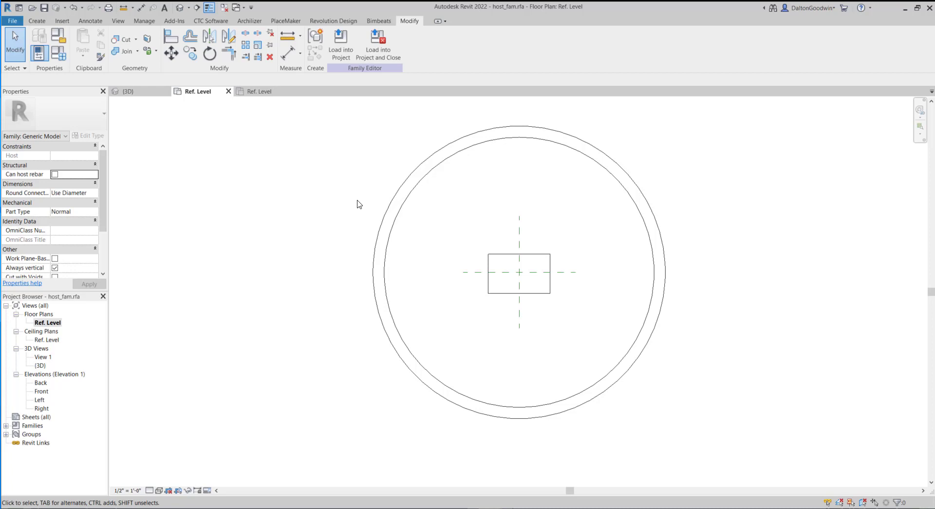
pyautogui.click(244, 22)
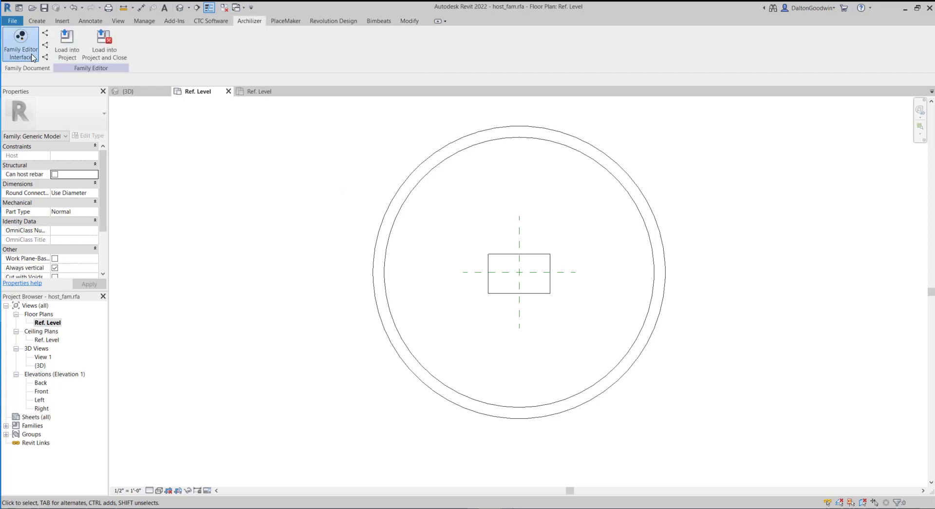
pyautogui.click(21, 39)
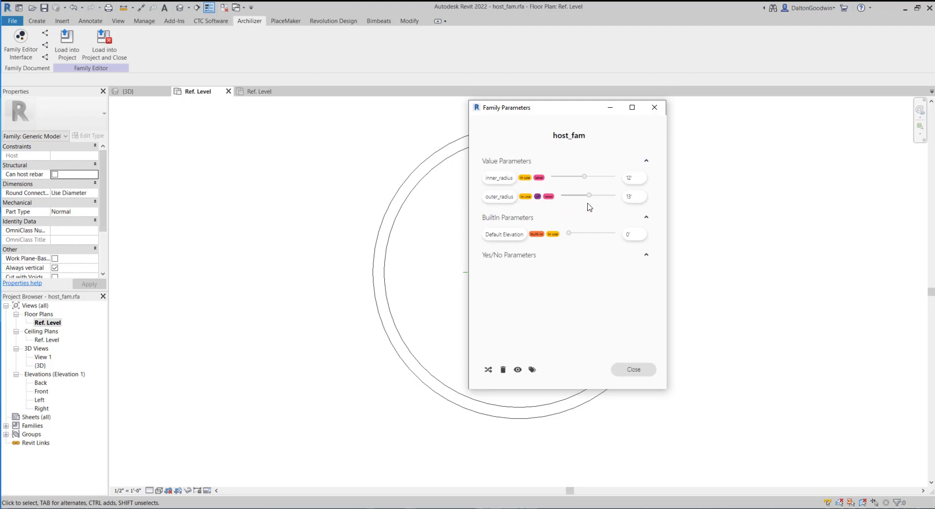
pyautogui.click(657, 106)
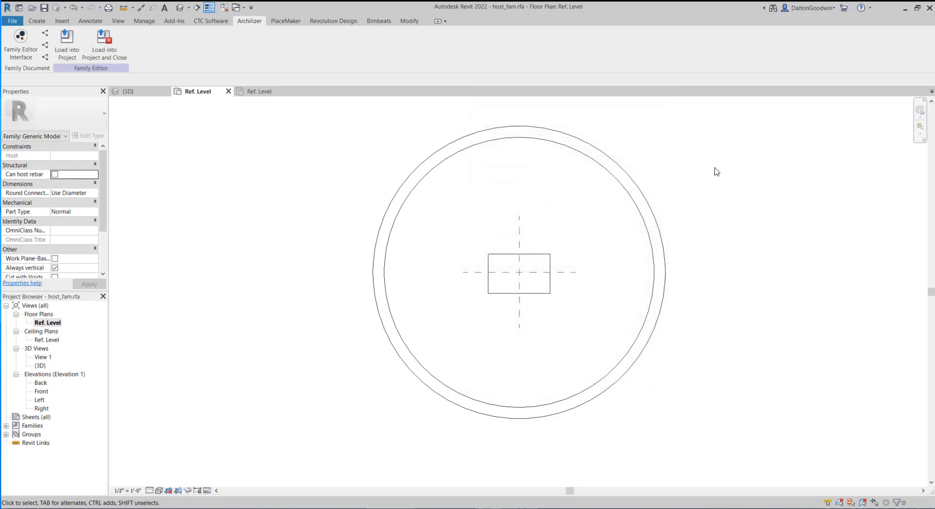
pyautogui.click(38, 22)
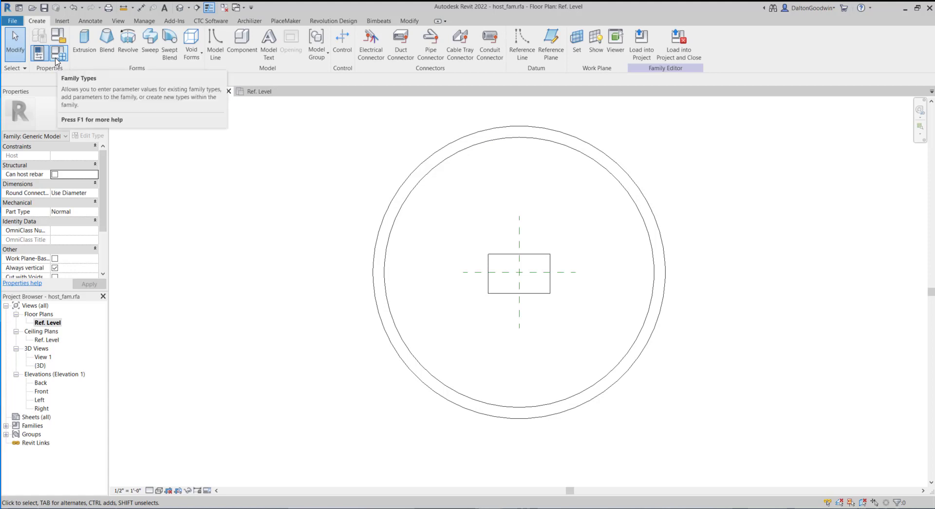